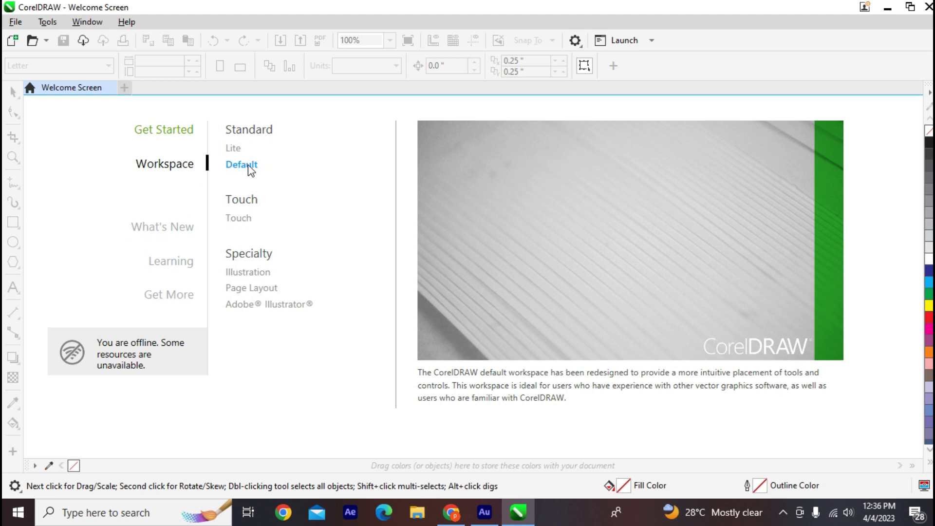
Step: Close the Welcome Screen and start a new document named "part 2"
{"action": "left_click", "coordinate": [110, 88]}
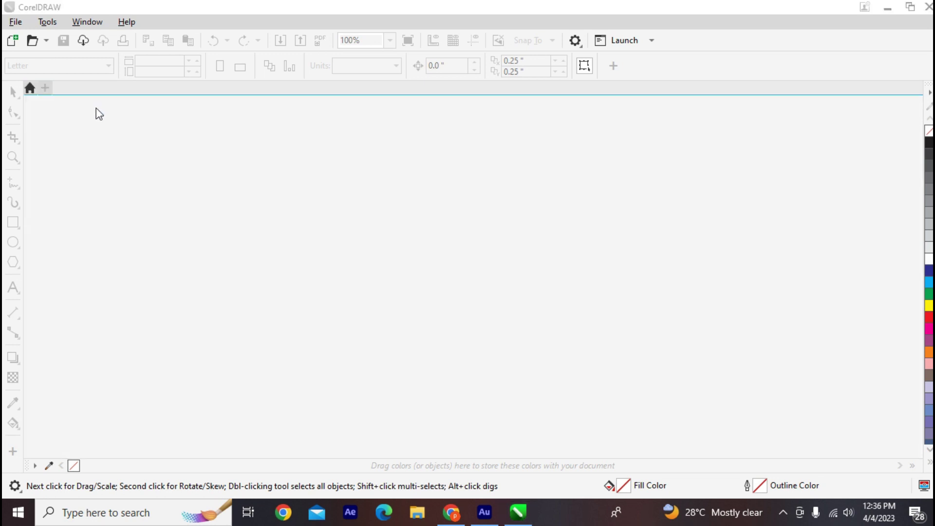
{"action": "left_click", "coordinate": [48, 89]}
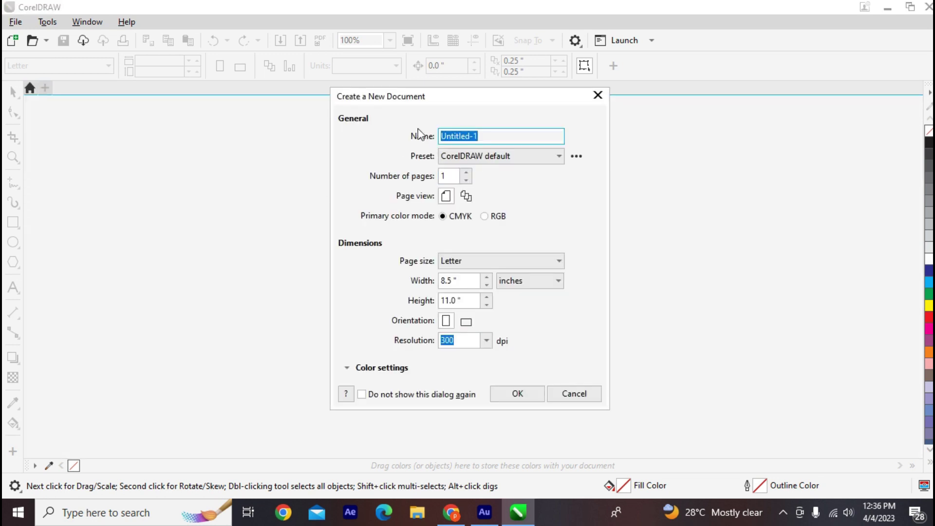
{"action": "left_click", "coordinate": [470, 158]}
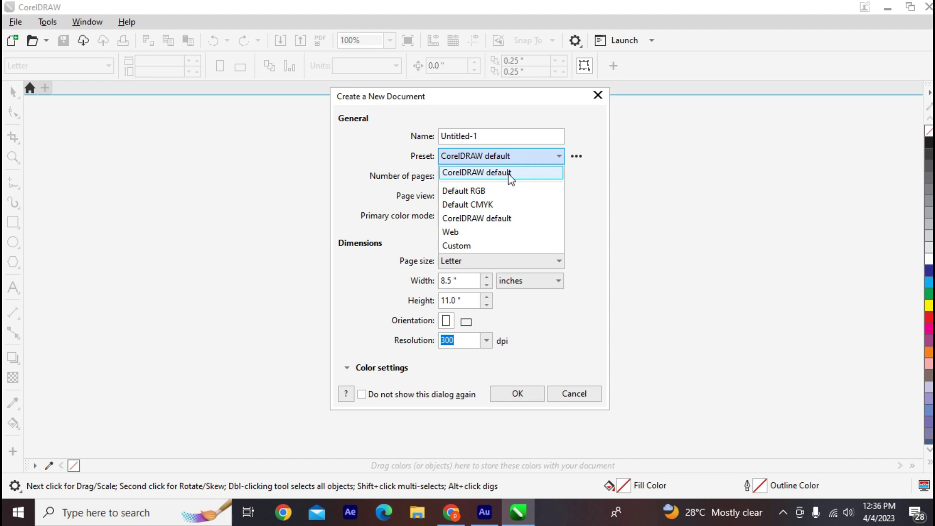
{"action": "left_click", "coordinate": [465, 156]}
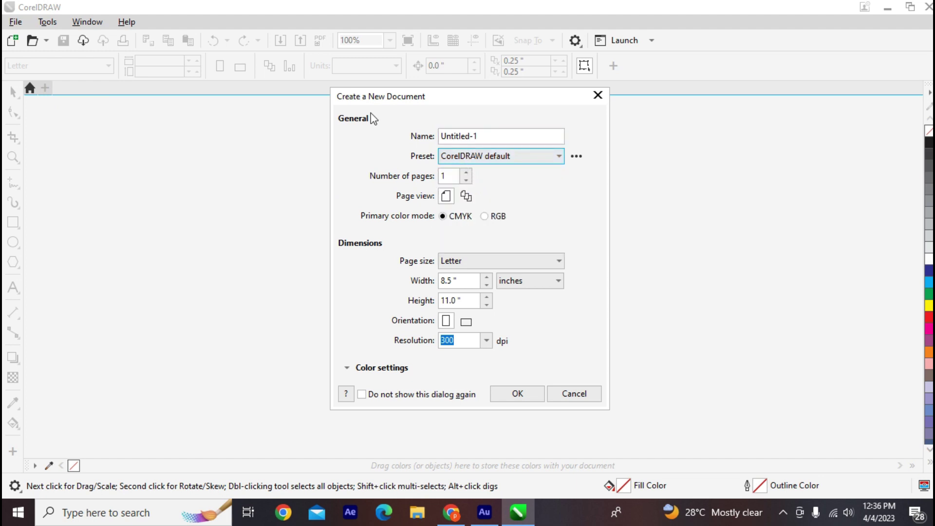
{"action": "left_click_drag", "start_coordinate": [438, 100], "coordinate": [386, 113]}
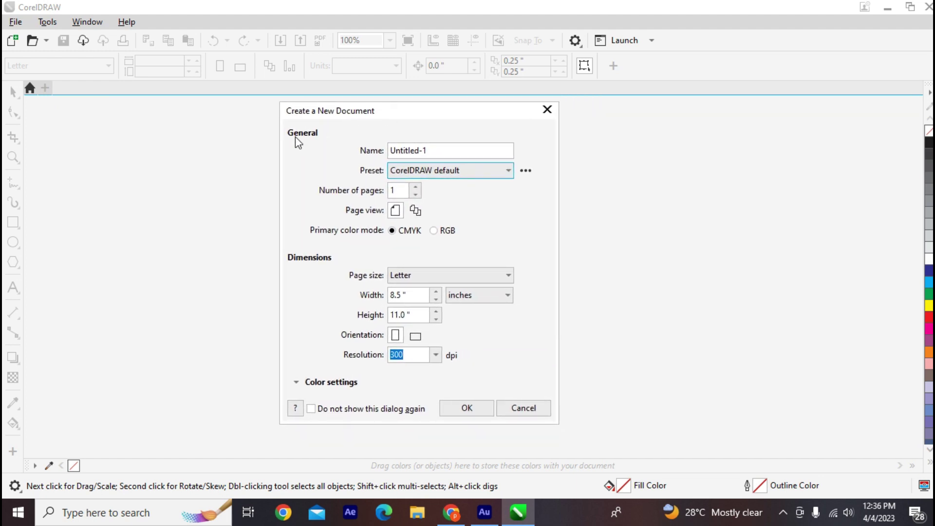
{"action": "left_click", "coordinate": [422, 150]}
{"action": "left_click_drag", "start_coordinate": [451, 154], "coordinate": [390, 152]}
{"action": "type", "text": "part 2"}
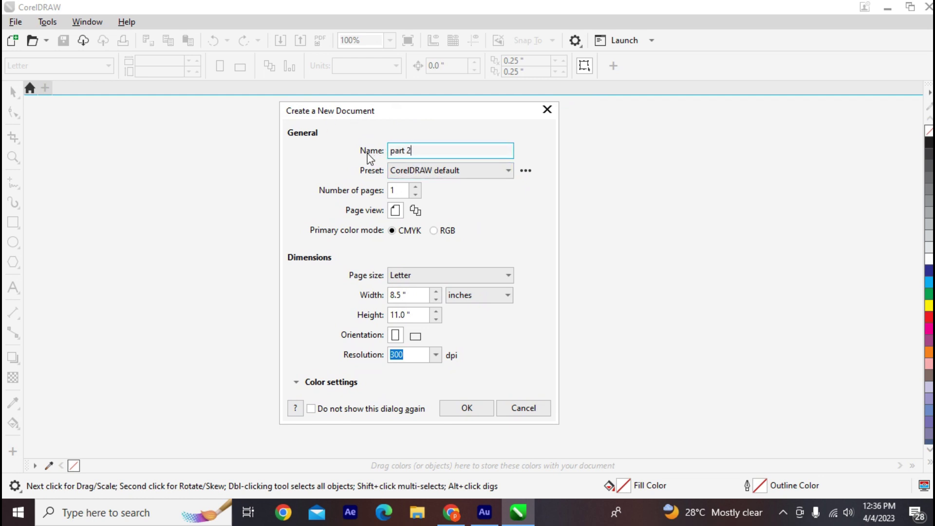
Step: Try the RGB primary color mode for the new document and return to the CorelDRAW default preset
{"action": "left_click", "coordinate": [402, 169]}
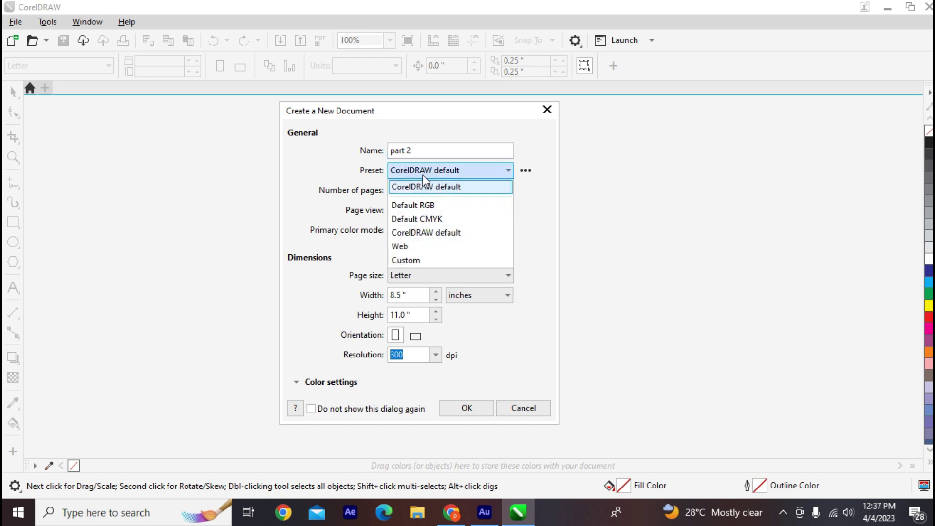
{"action": "left_click", "coordinate": [418, 186]}
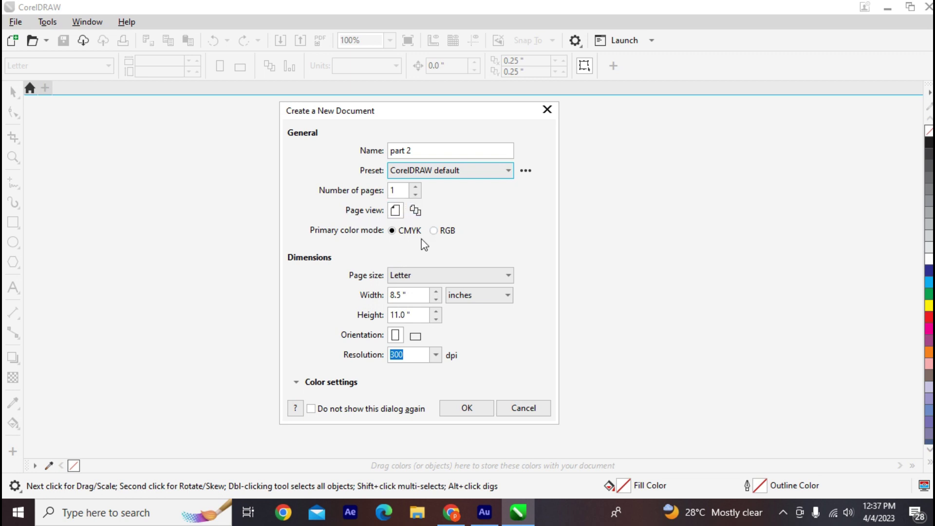
{"action": "left_click", "coordinate": [449, 232]}
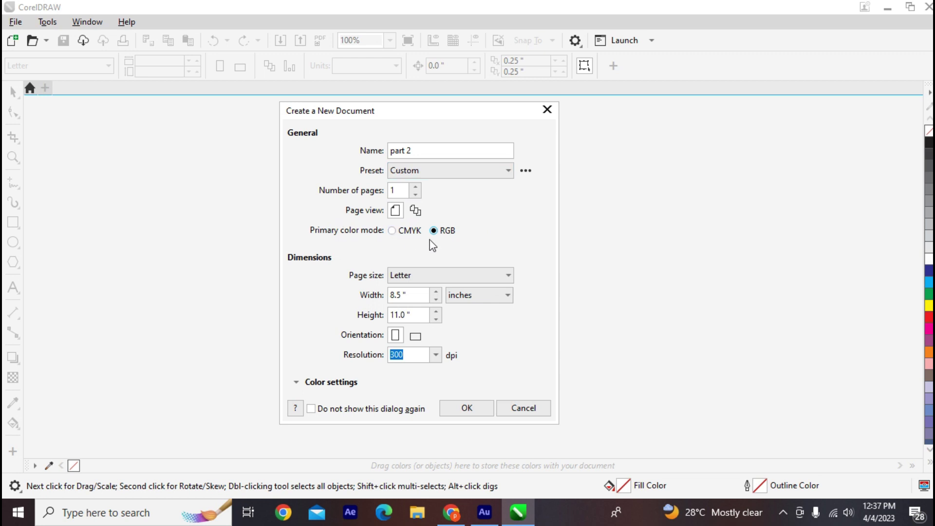
{"action": "left_click", "coordinate": [454, 171]}
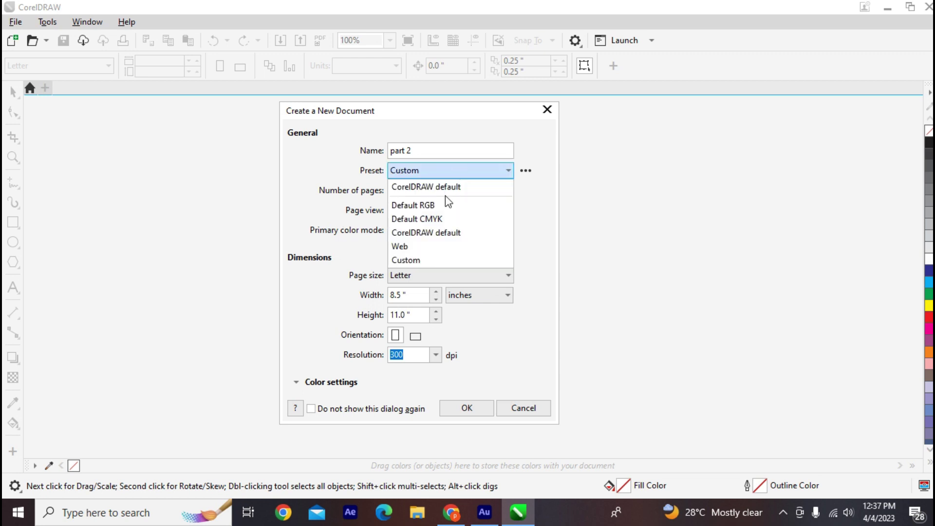
{"action": "left_click", "coordinate": [454, 189]}
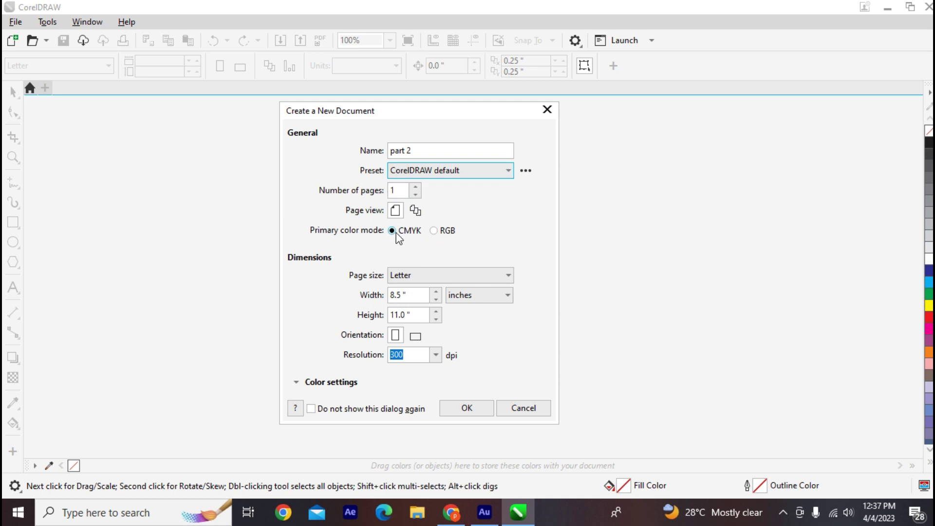
{"action": "left_click", "coordinate": [433, 231]}
{"action": "left_click", "coordinate": [451, 172]}
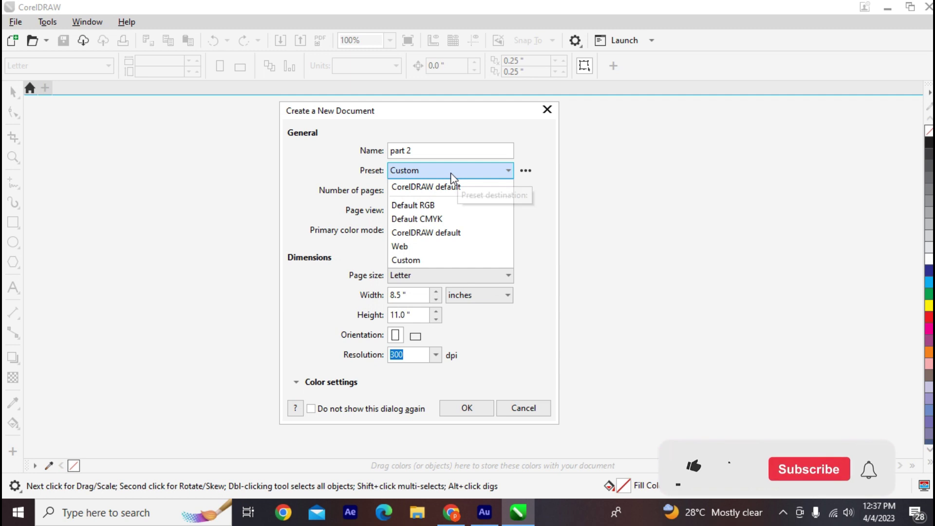
{"action": "left_click", "coordinate": [433, 232]}
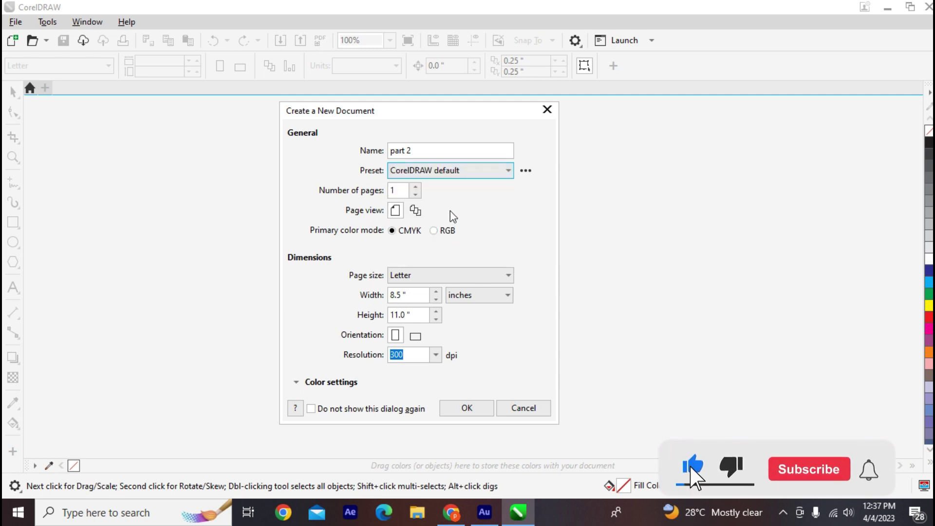
Step: Set the new document's page width and height to 8 inches each
{"action": "left_click", "coordinate": [427, 276]}
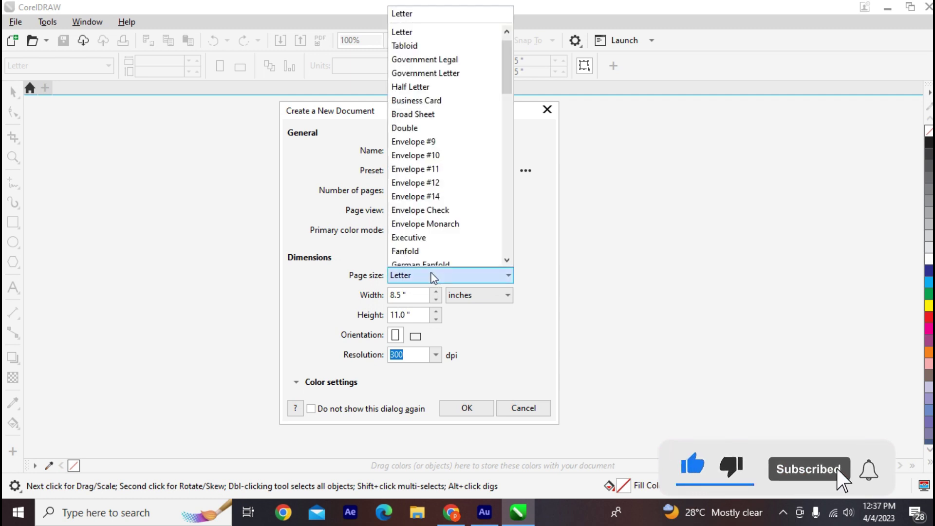
{"action": "left_click", "coordinate": [414, 276]}
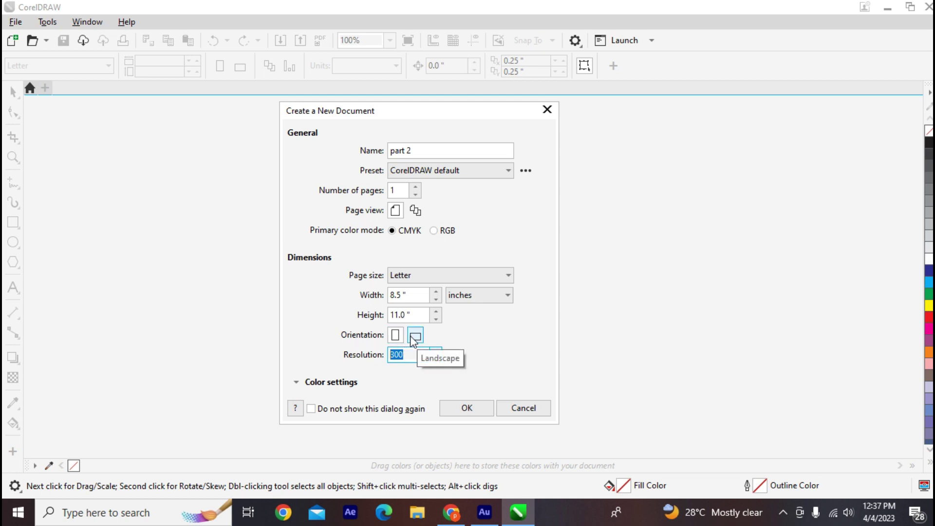
{"action": "left_click", "coordinate": [373, 297]}
{"action": "type", "text": "8"}
{"action": "left_click", "coordinate": [415, 313]}
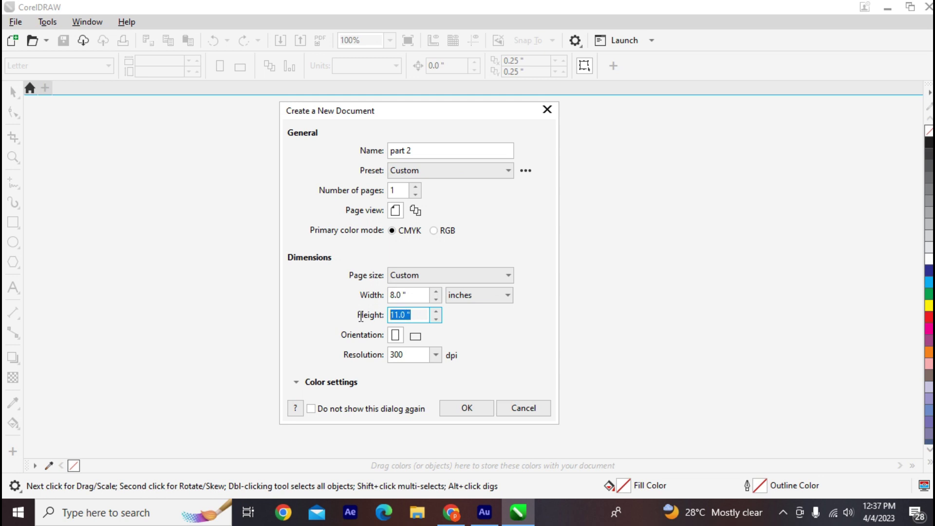
{"action": "type", "text": "8"}
Step: Switch the page units to pixels and back to inches, and create the document
{"action": "left_click", "coordinate": [481, 298]}
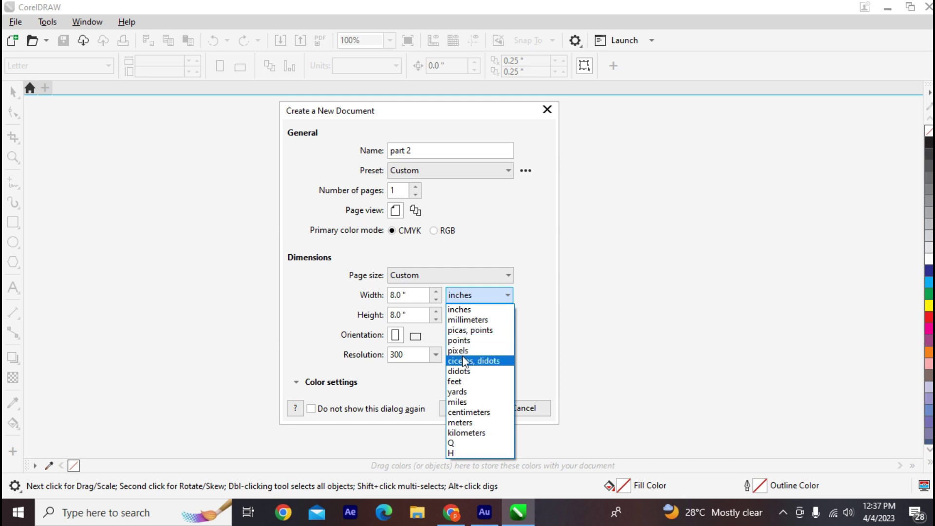
{"action": "left_click", "coordinate": [464, 352]}
{"action": "left_click", "coordinate": [474, 296]}
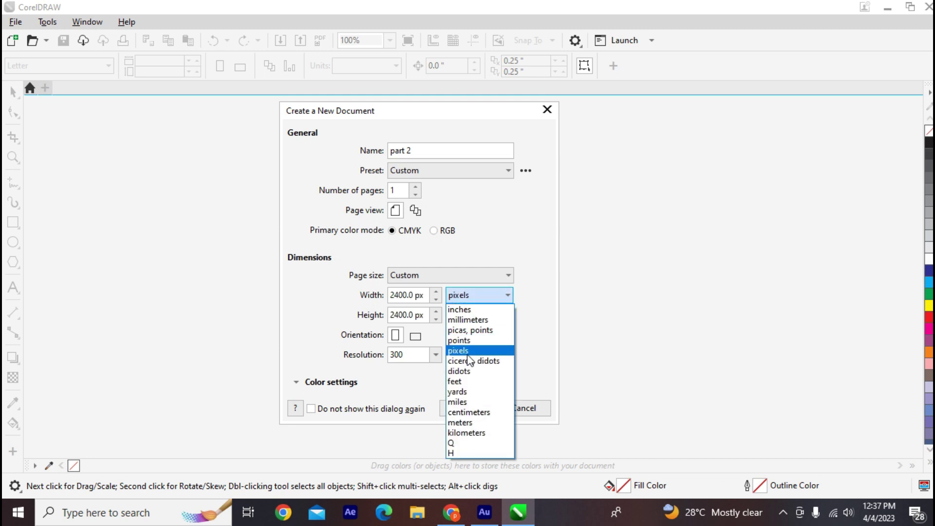
{"action": "left_click", "coordinate": [461, 309]}
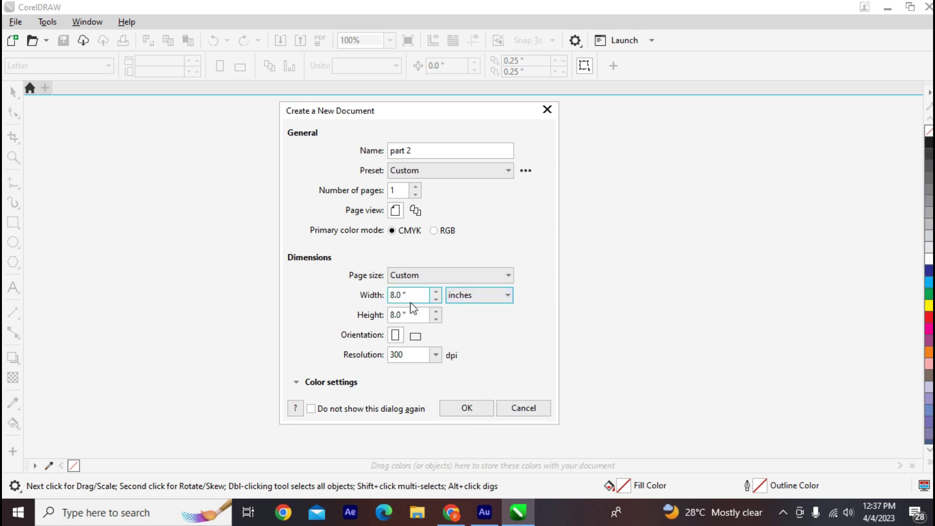
{"action": "left_click", "coordinate": [462, 412]}
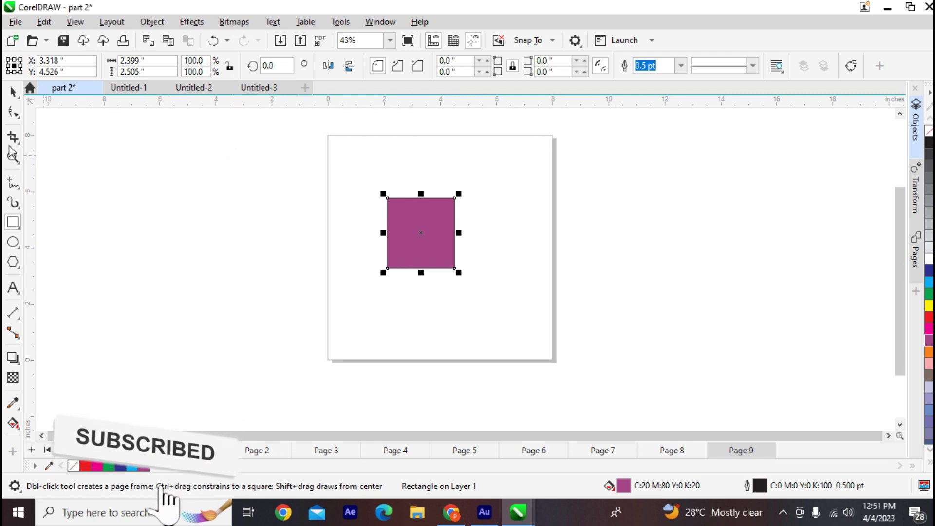
Step: Draw a rectangle about 29.2 by 11.6 inches around the workspace and another around the page, deleting each
{"action": "mouse_move", "coordinate": [45, 107]}
{"action": "left_mouse_down"}
{"action": "mouse_move", "coordinate": [549, 234]}
{"action": "mouse_move", "coordinate": [810, 355]}
{"action": "mouse_move", "coordinate": [865, 427]}
{"action": "left_mouse_up"}
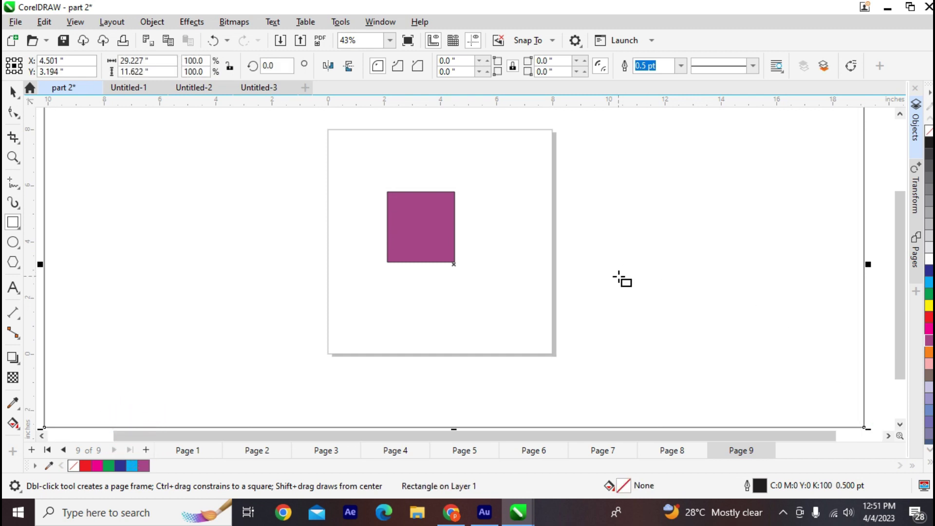
{"action": "key", "text": "Delete"}
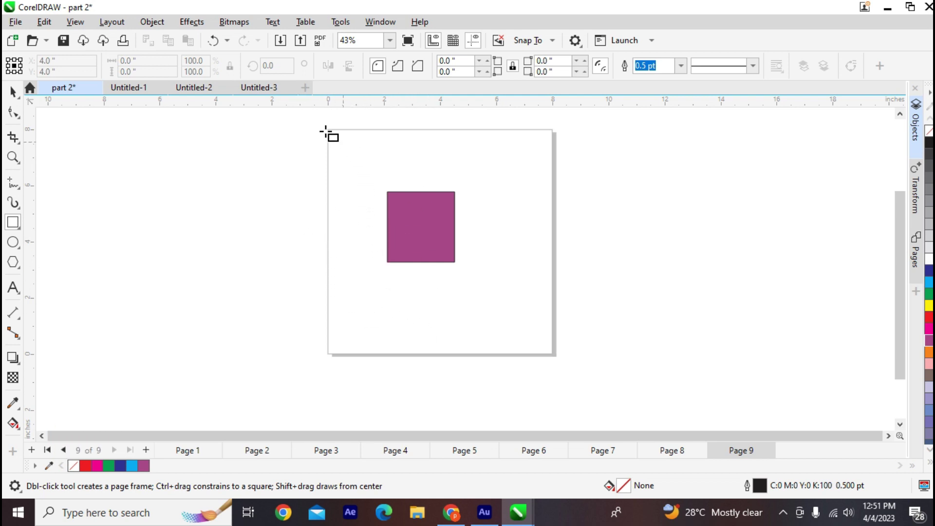
{"action": "left_click_drag", "start_coordinate": [329, 130], "coordinate": [559, 358]}
{"action": "key", "text": "Delete"}
{"action": "left_click_drag", "start_coordinate": [327, 131], "coordinate": [390, 187]}
{"action": "left_click_drag", "start_coordinate": [417, 223], "coordinate": [553, 356]}
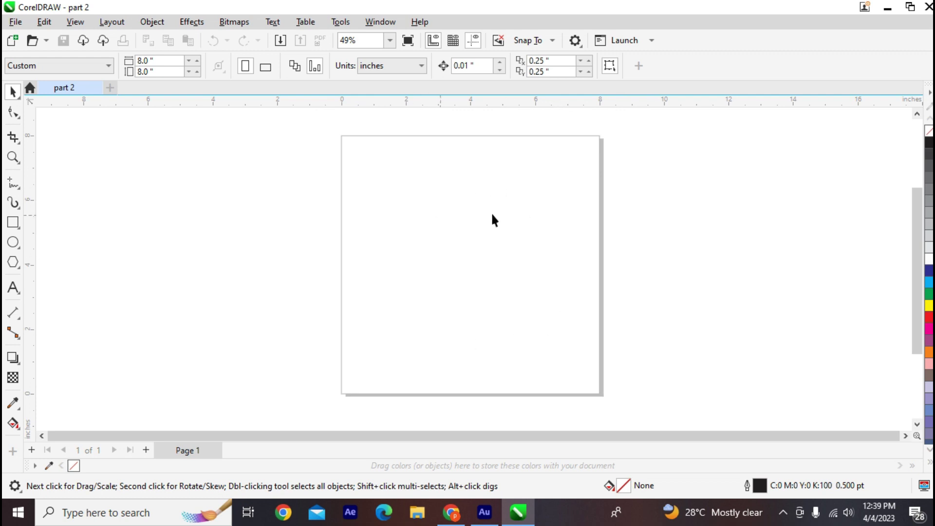
Step: Switch twice through the open documents part 2, Untitled-1, Untitled-2 and Untitled-3
{"action": "scroll", "coordinate": [445, 264], "scroll_direction": "up", "scroll_amount": 1}
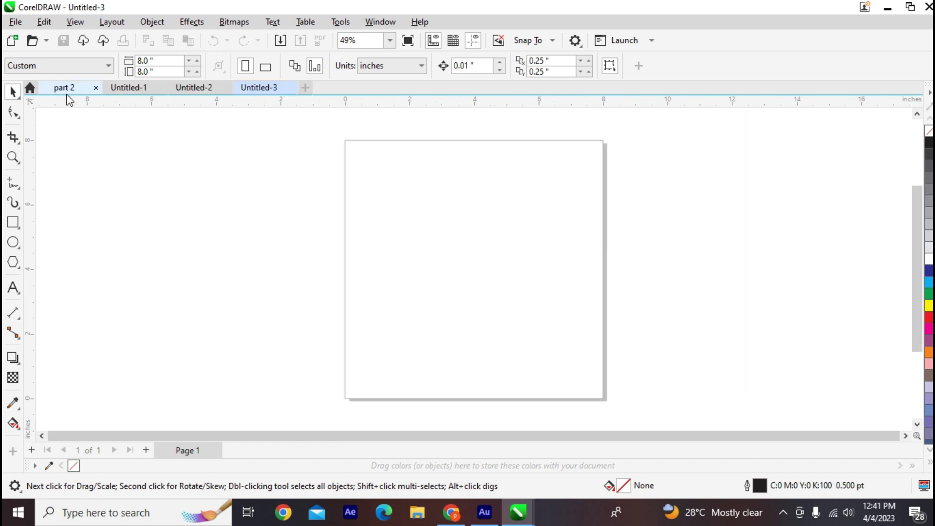
{"action": "left_click", "coordinate": [64, 90]}
{"action": "left_click", "coordinate": [121, 88]}
{"action": "left_click", "coordinate": [197, 88]}
{"action": "left_click", "coordinate": [260, 89]}
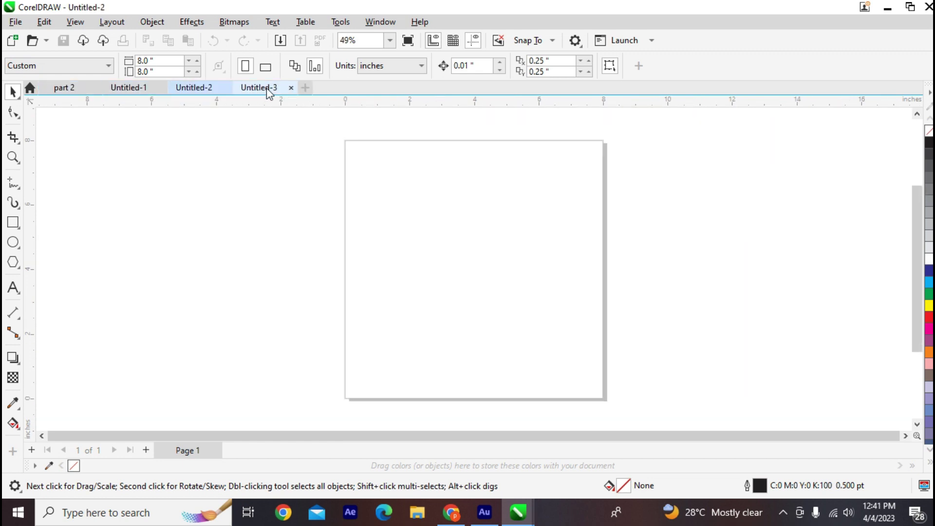
{"action": "left_click", "coordinate": [67, 89]}
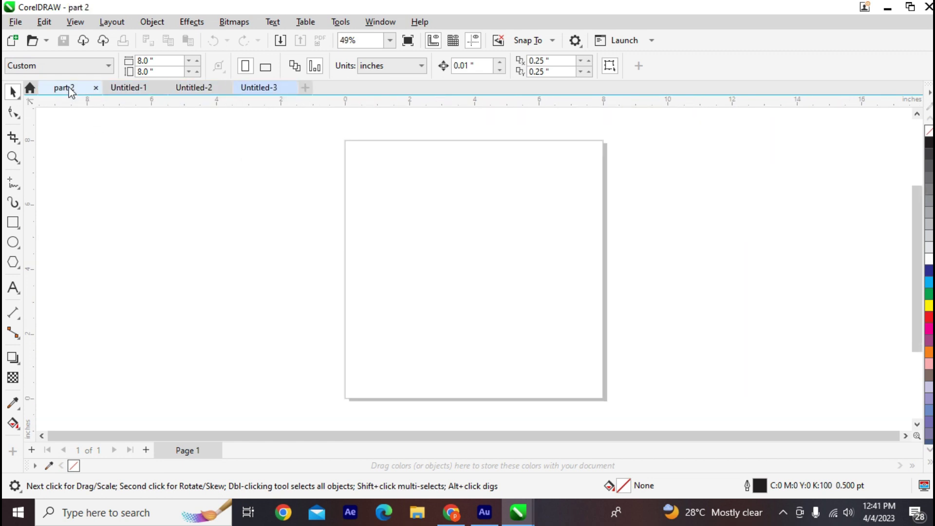
{"action": "left_click", "coordinate": [137, 88]}
{"action": "left_click", "coordinate": [191, 89]}
{"action": "left_click", "coordinate": [267, 91]}
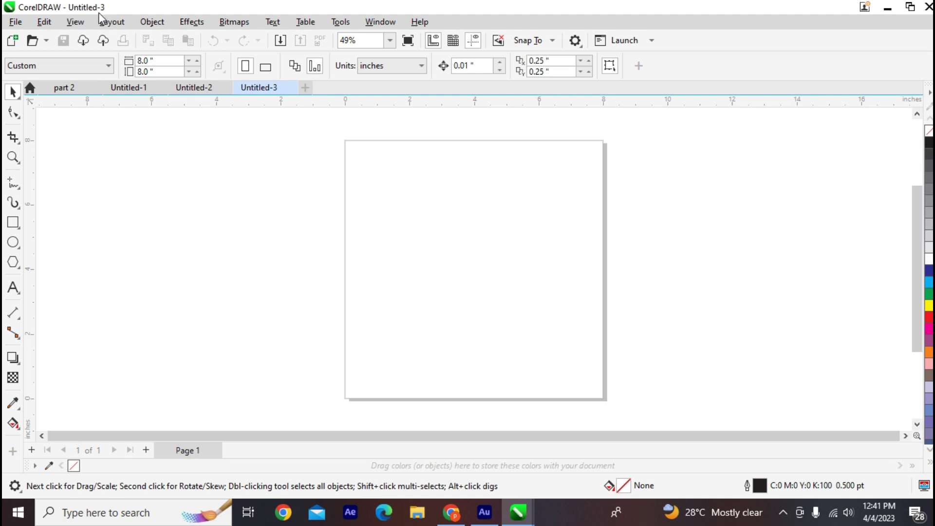
Step: Minimize and reopen the CorelDRAW window, and shrink it and return it to full size
{"action": "left_click", "coordinate": [890, 8]}
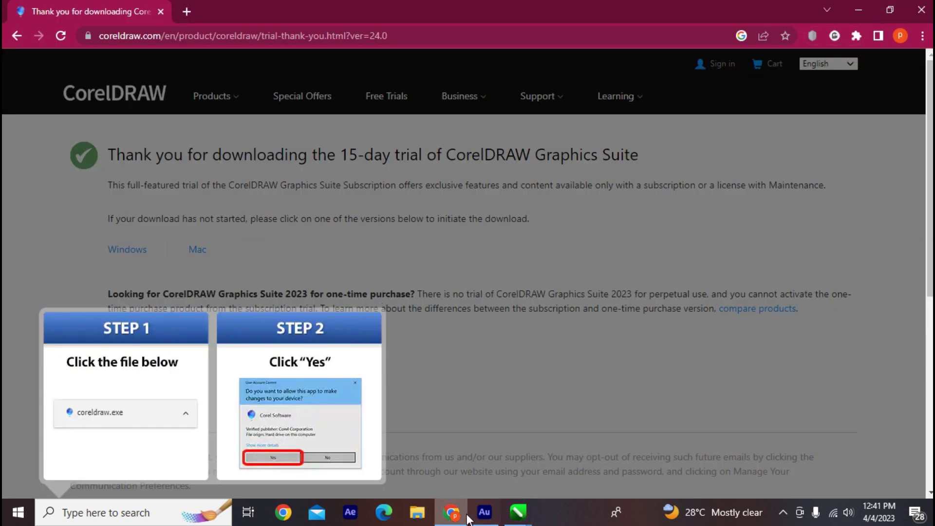
{"action": "left_click", "coordinate": [518, 512]}
{"action": "left_click", "coordinate": [393, 439]}
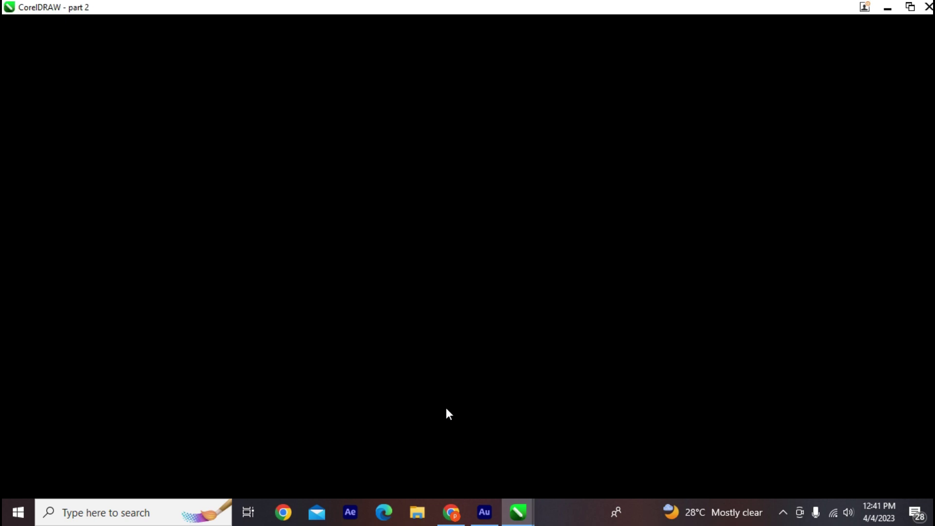
{"action": "left_click", "coordinate": [901, 8]}
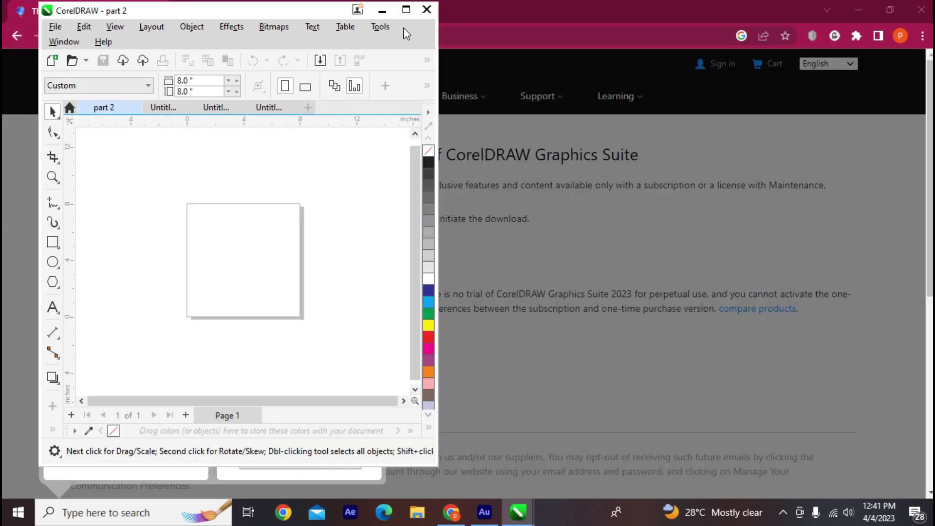
{"action": "left_click", "coordinate": [404, 13]}
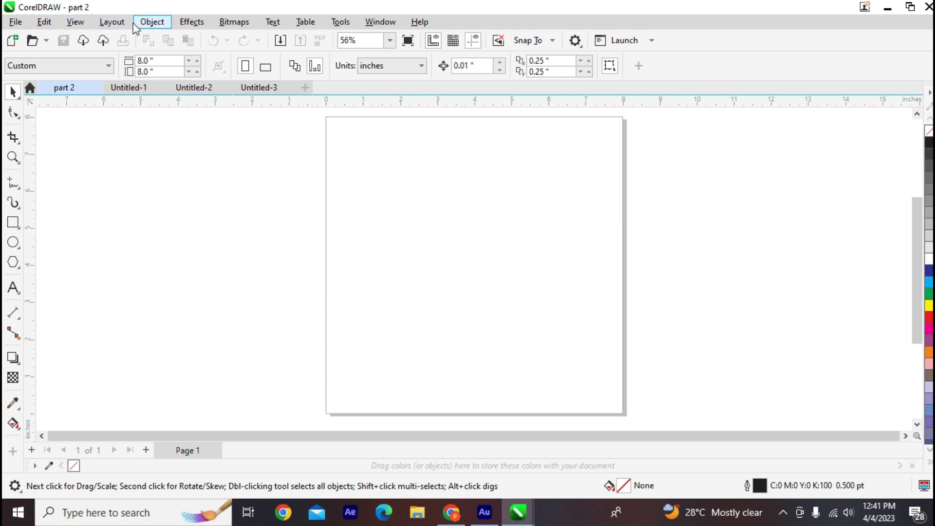
{"action": "left_click", "coordinate": [14, 23]}
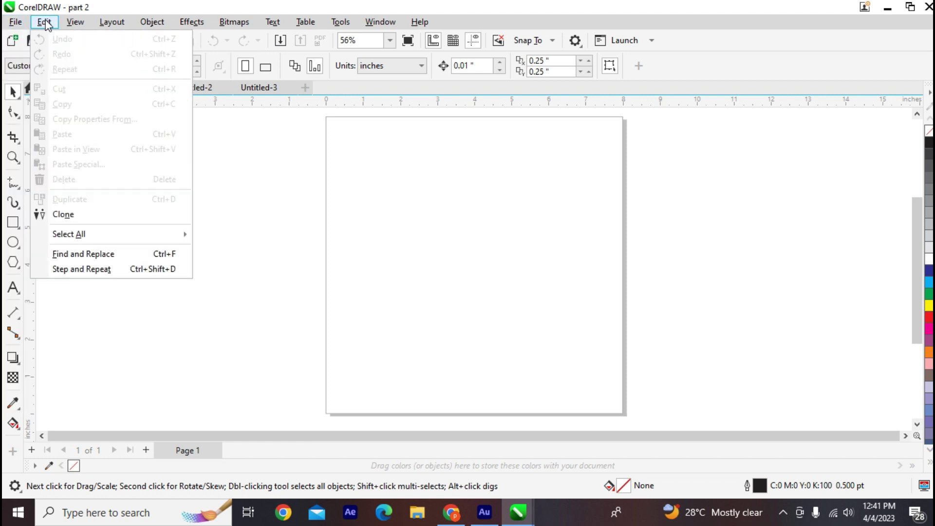
{"action": "mouse_move", "coordinate": [109, 30]}
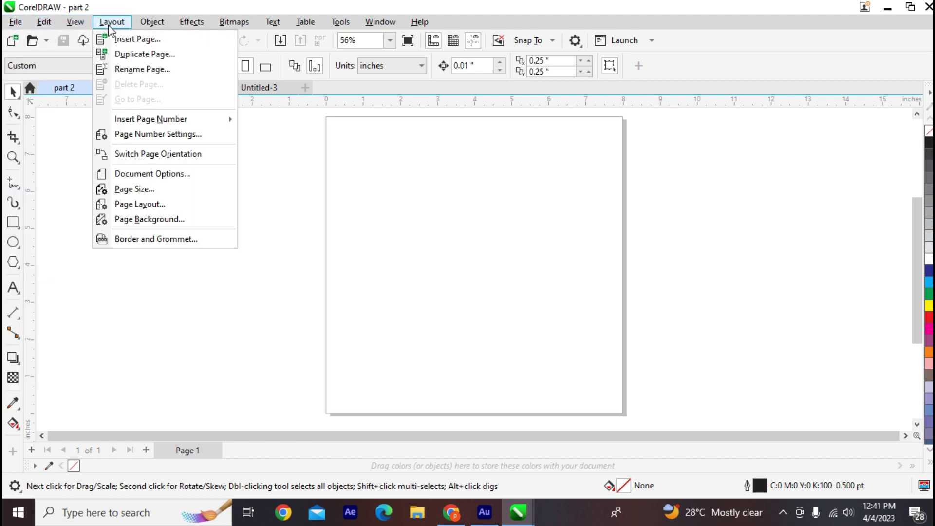
{"action": "mouse_move", "coordinate": [155, 26]}
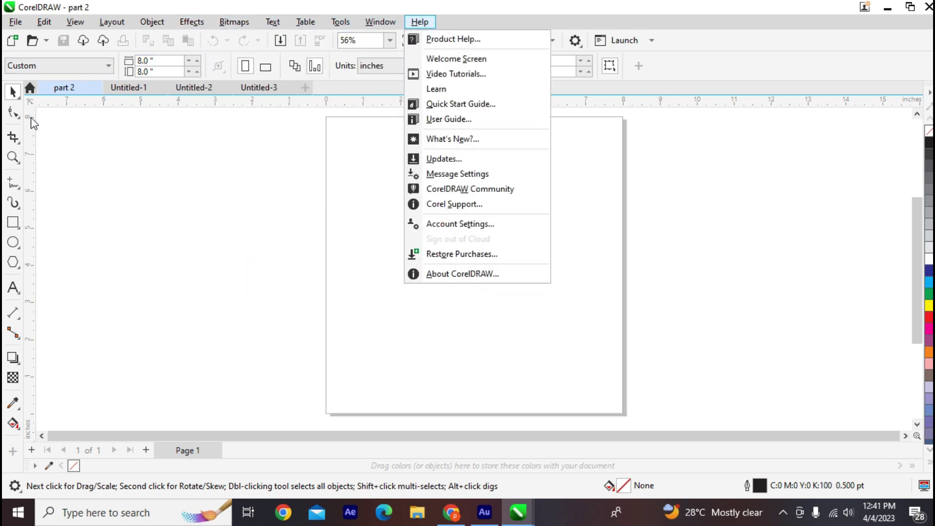
{"action": "left_click", "coordinate": [110, 195]}
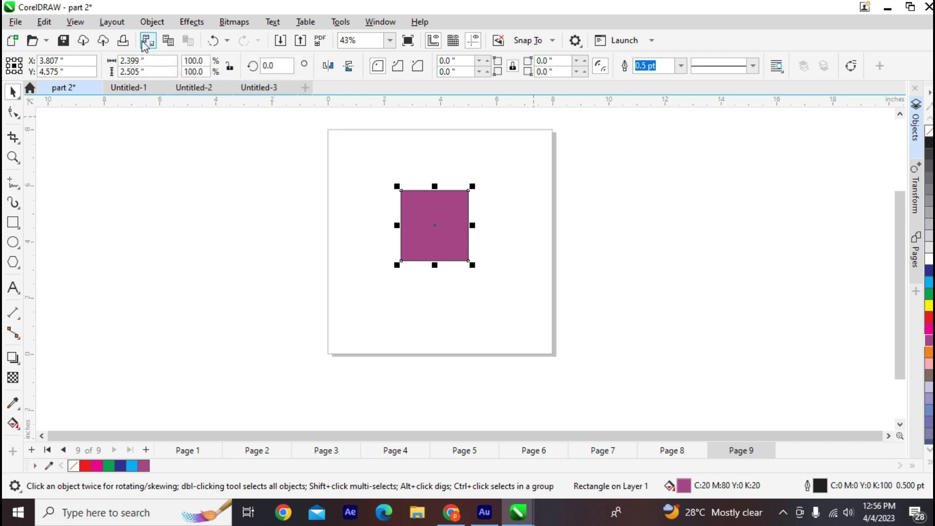
Step: Copy the purple rectangle, delete the original and paste the copy back onto the page
{"action": "left_click", "coordinate": [167, 43]}
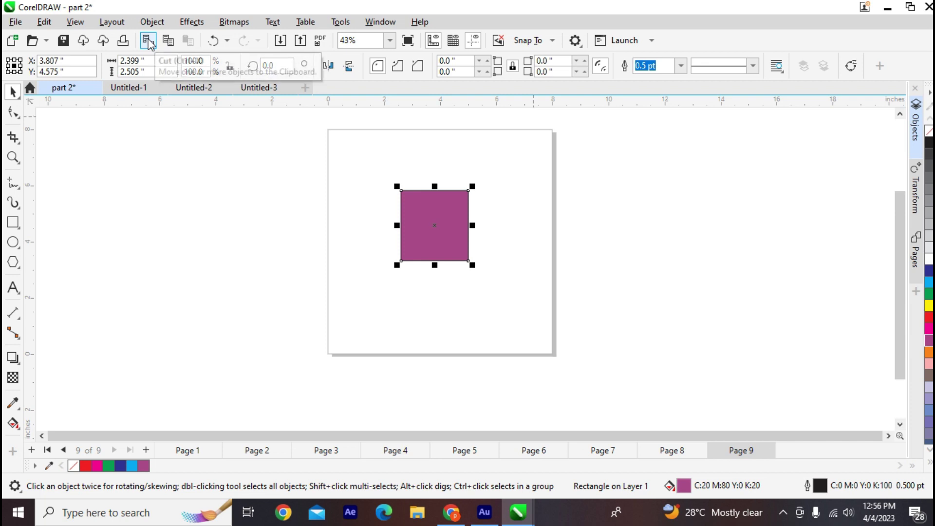
{"action": "key", "text": "Delete"}
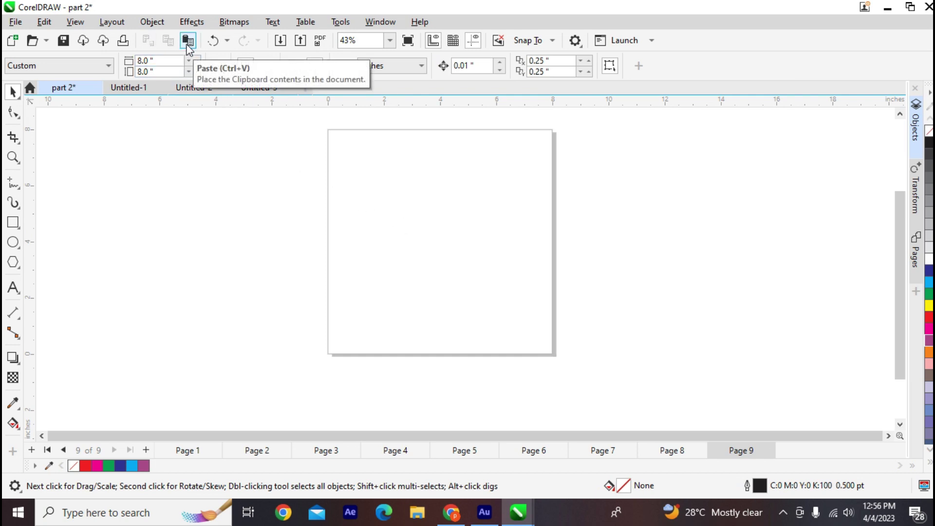
{"action": "left_click", "coordinate": [188, 41]}
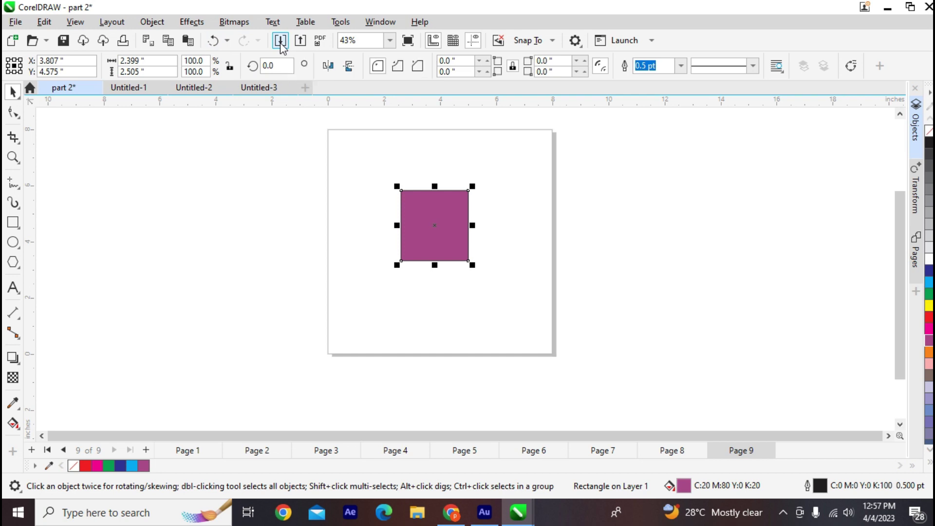
Step: Import 1125959-cover.jpg from the Pictures folder onto the page, and delete the placed image
{"action": "left_click", "coordinate": [280, 41]}
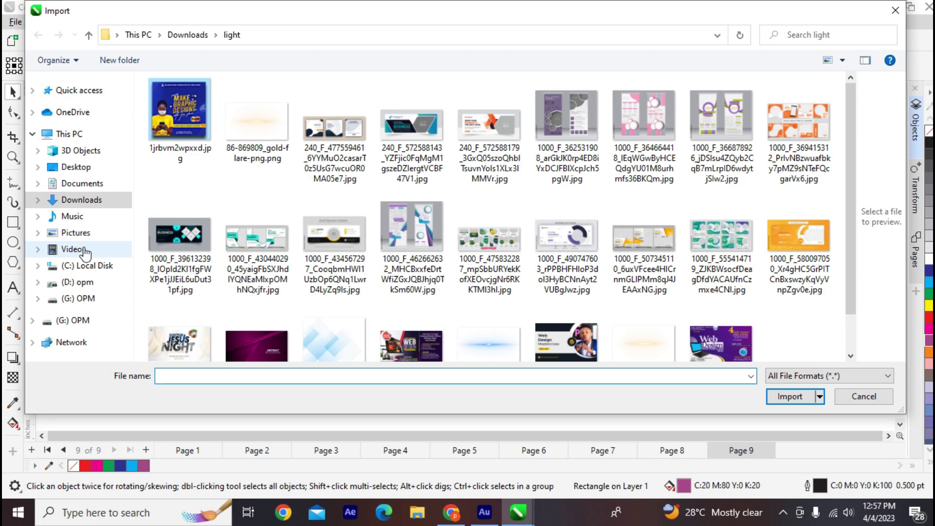
{"action": "left_click", "coordinate": [80, 249]}
{"action": "left_click", "coordinate": [79, 234]}
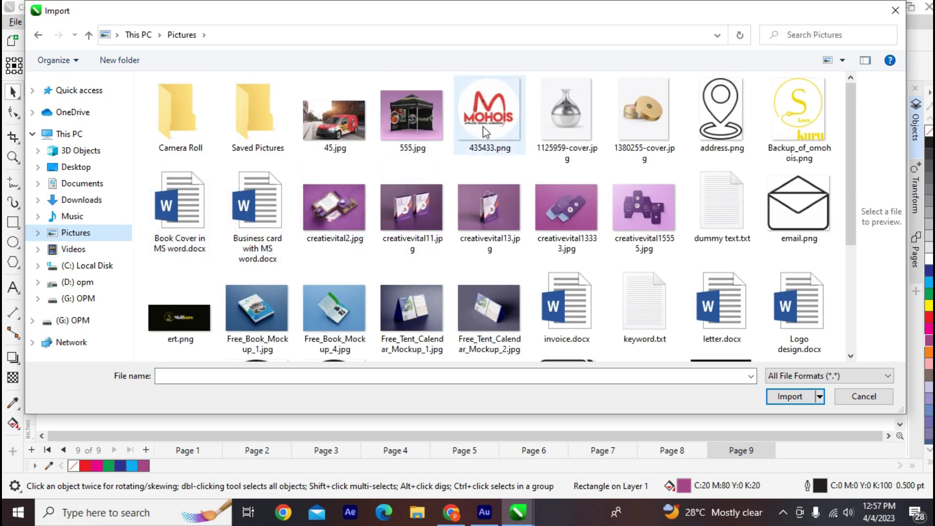
{"action": "left_click", "coordinate": [544, 112]}
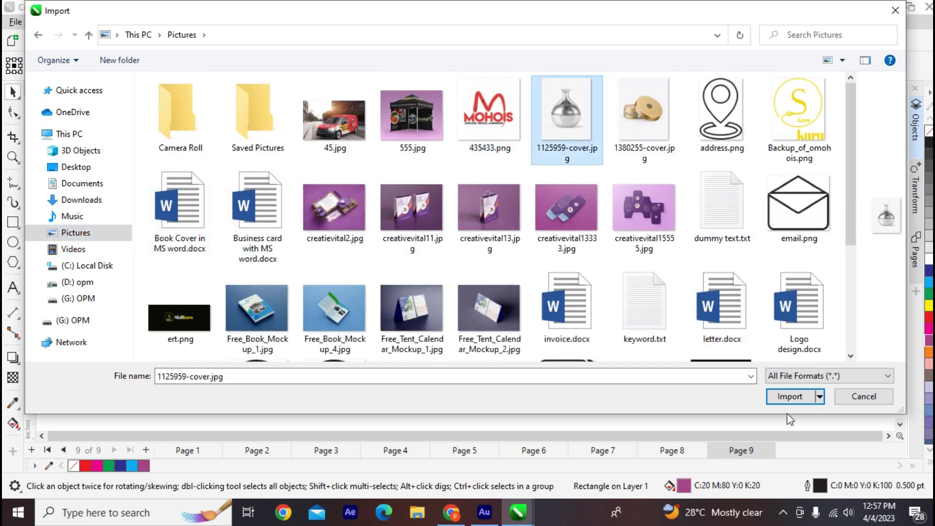
{"action": "left_click", "coordinate": [789, 398]}
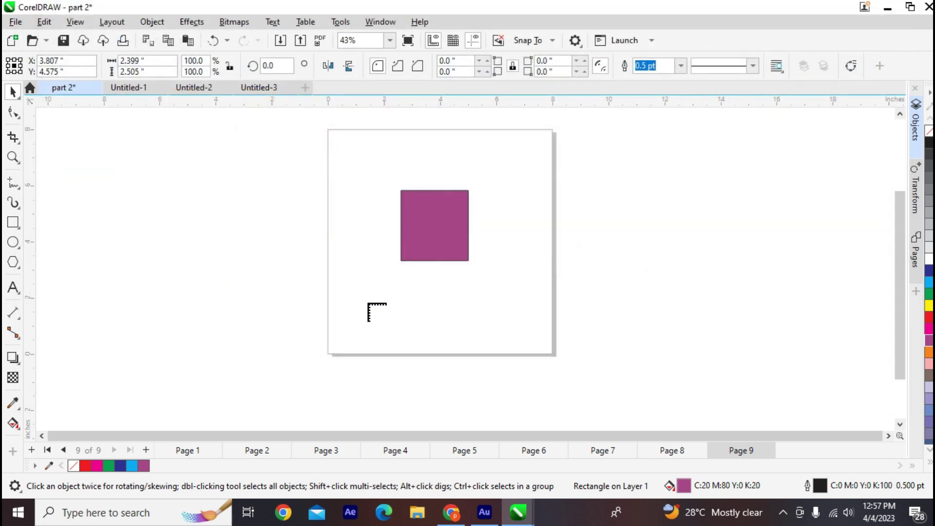
{"action": "left_click", "coordinate": [331, 220]}
{"action": "scroll", "coordinate": [383, 295], "scroll_direction": "up", "scroll_amount": 3}
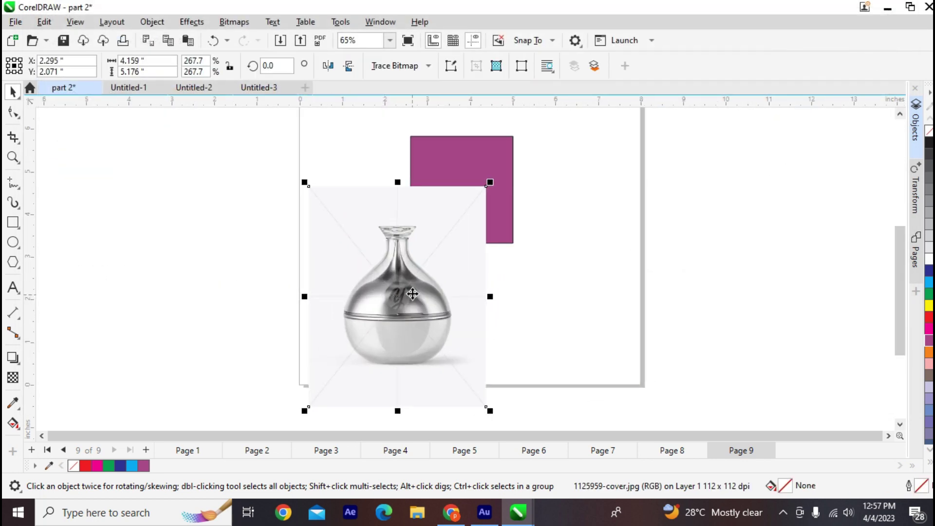
{"action": "key", "text": "Delete"}
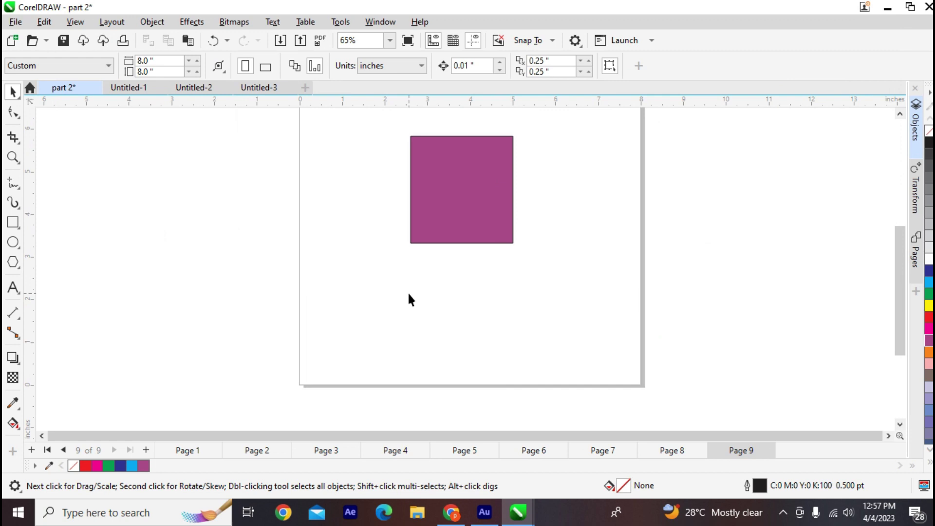
Step: Open the export settings for the purple rectangle and look through the available file formats
{"action": "left_click", "coordinate": [422, 190]}
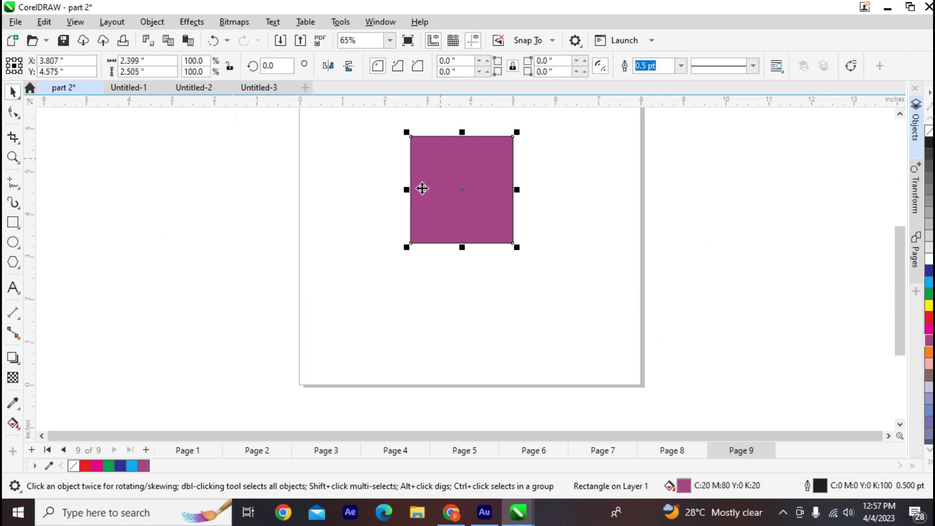
{"action": "left_click", "coordinate": [300, 41]}
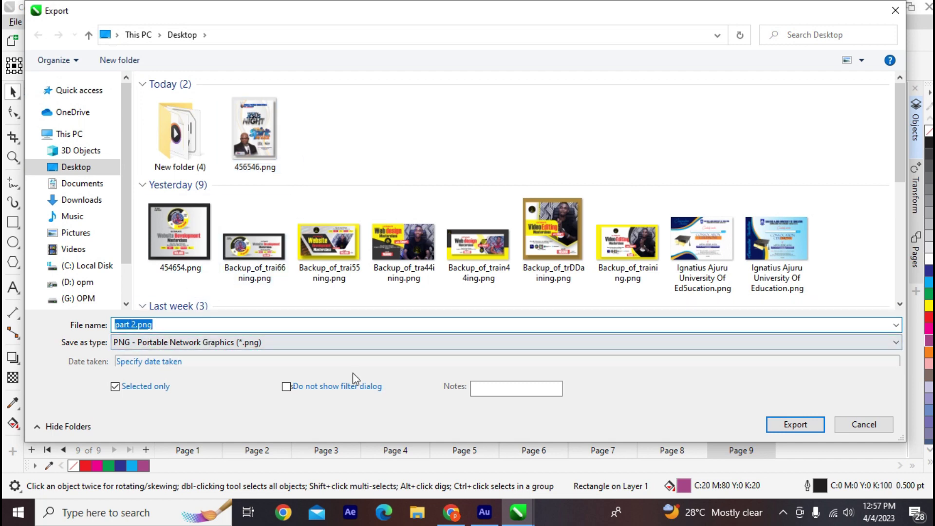
{"action": "left_click", "coordinate": [208, 344]}
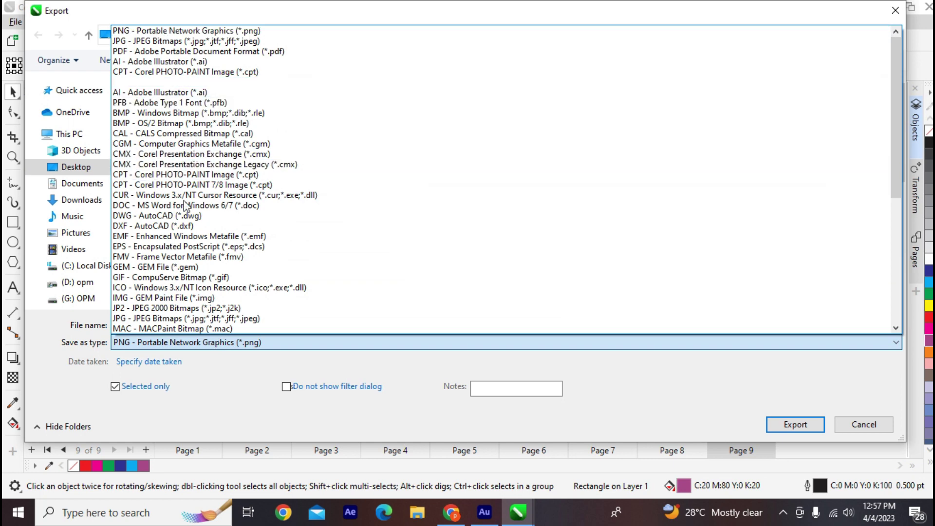
{"action": "left_click", "coordinate": [431, 383]}
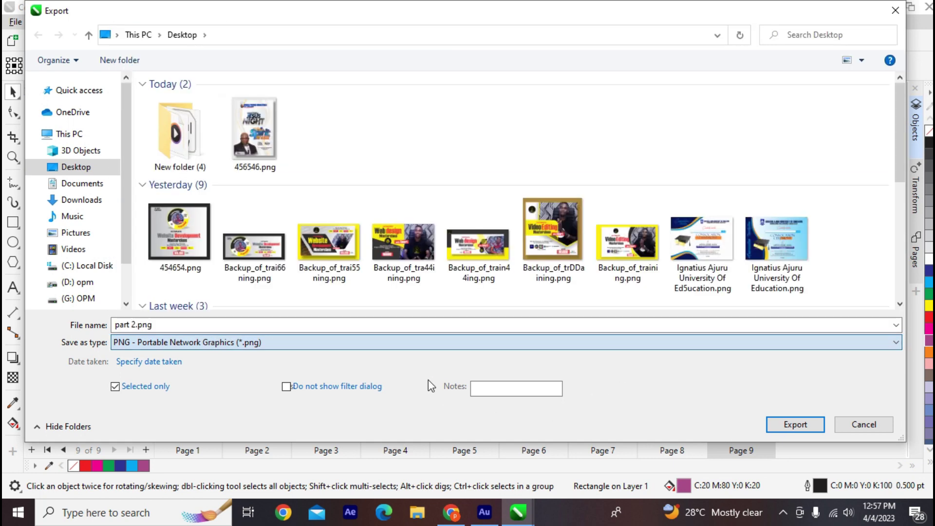
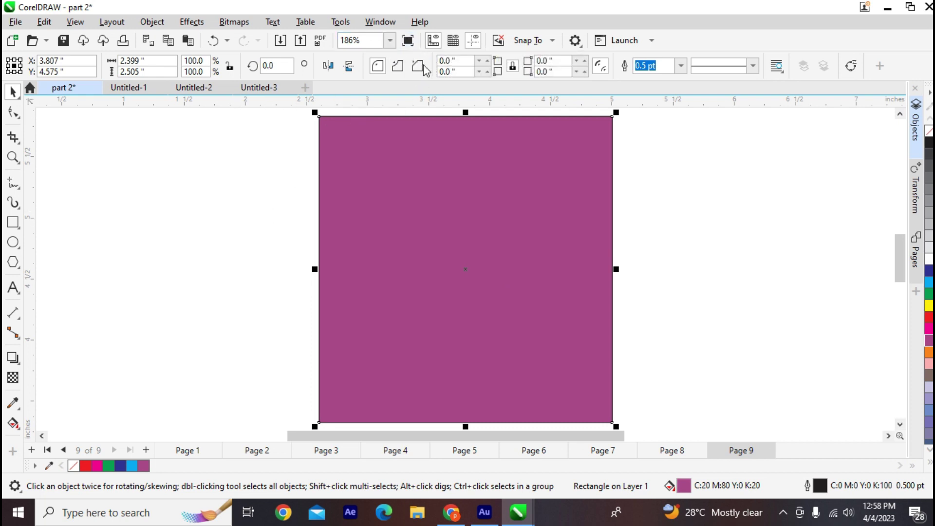
Step: Preview the drawing in full screen, and toggle the rulers and the document grid twice each
{"action": "left_click", "coordinate": [408, 41]}
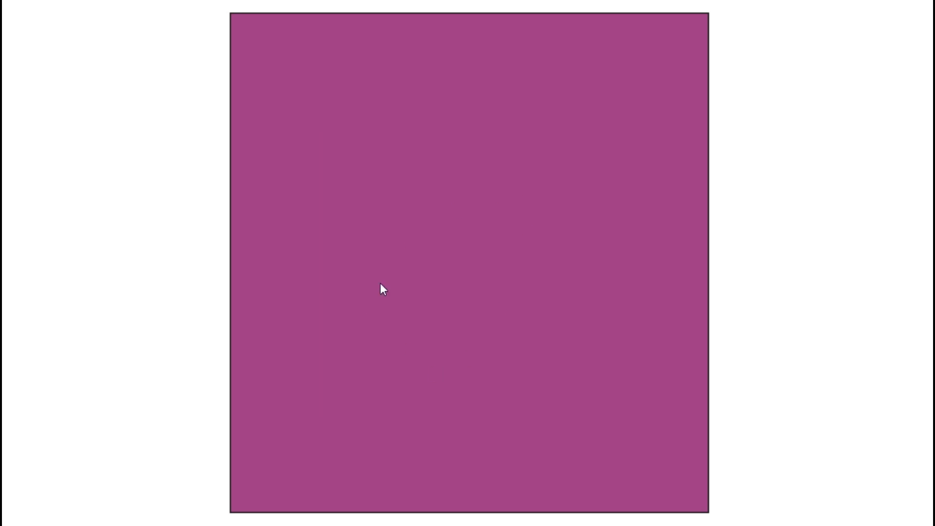
{"action": "key", "text": "Escape"}
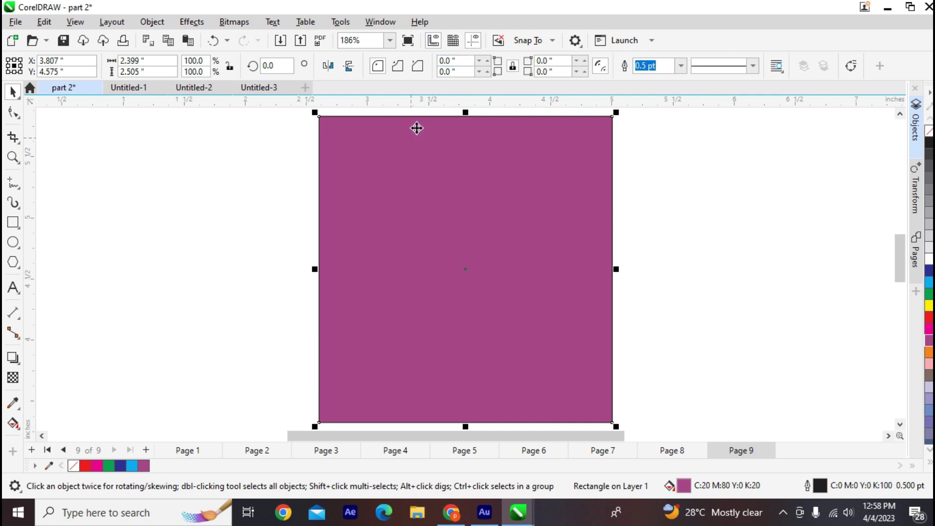
{"action": "left_click", "coordinate": [436, 42]}
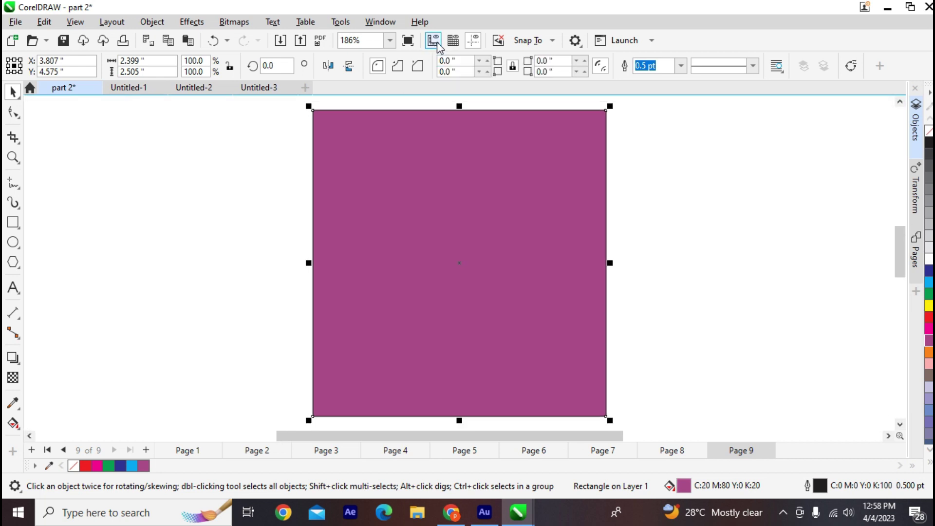
{"action": "left_click", "coordinate": [434, 41]}
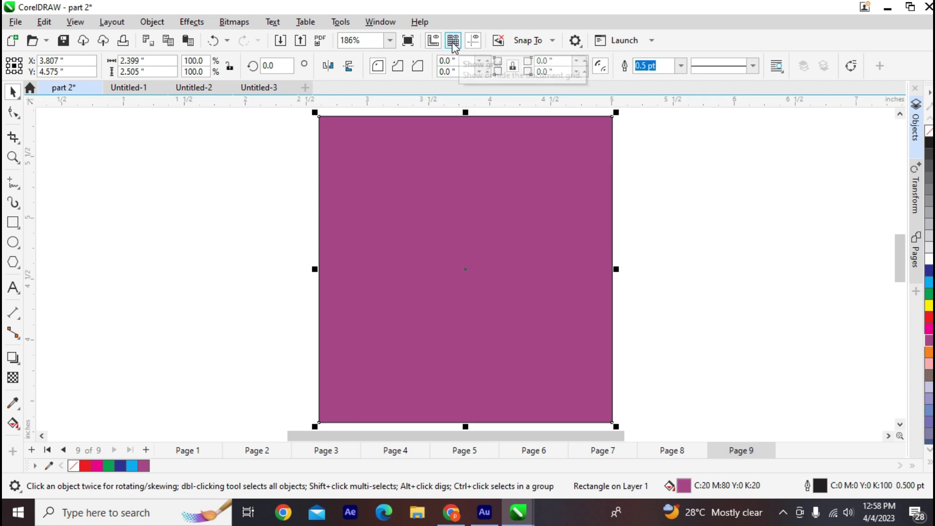
{"action": "left_click", "coordinate": [453, 41]}
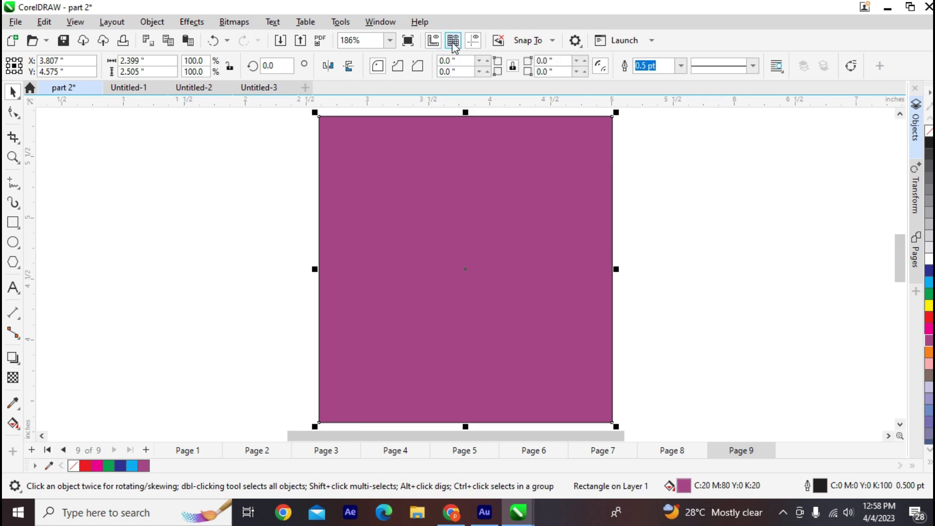
{"action": "left_click", "coordinate": [453, 41]}
Step: Place a vertical guideline along the purple rectangle's left edge, at about 2.607 inches
{"action": "left_click_drag", "start_coordinate": [30, 217], "coordinate": [320, 218]}
{"action": "scroll", "coordinate": [337, 182], "scroll_direction": "down", "scroll_amount": 1}
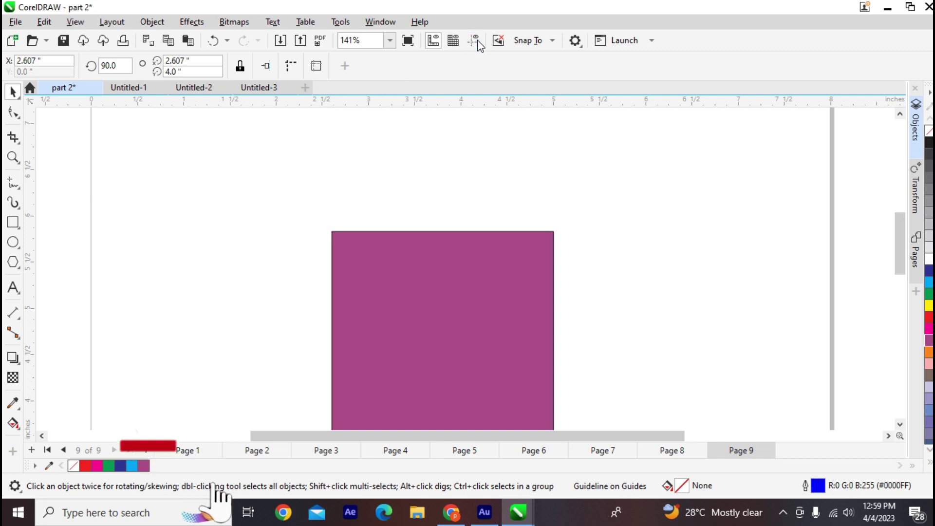
{"action": "left_click", "coordinate": [362, 186]}
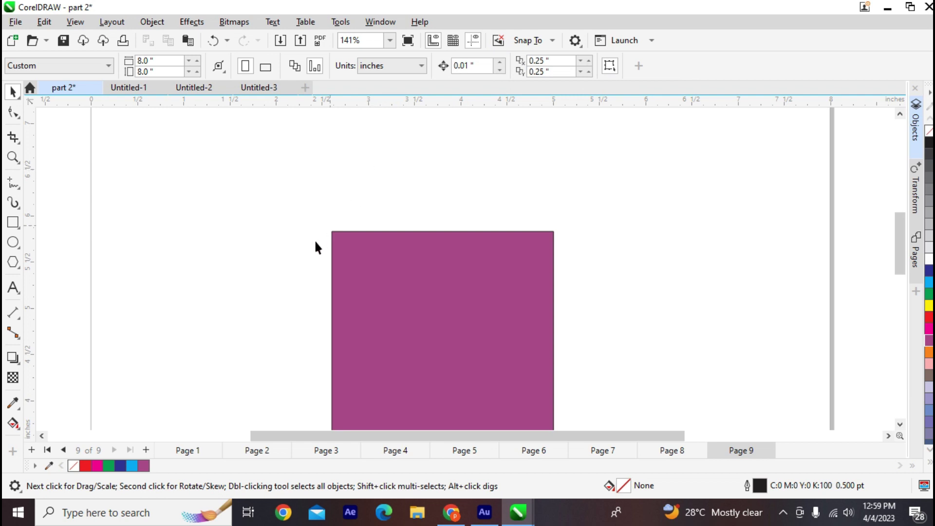
Step: Move the purple rectangle to about X 4.621, Y 5.235 inches, and add a vertical guideline to its left at about 2.55 inches
{"action": "left_click", "coordinate": [382, 324]}
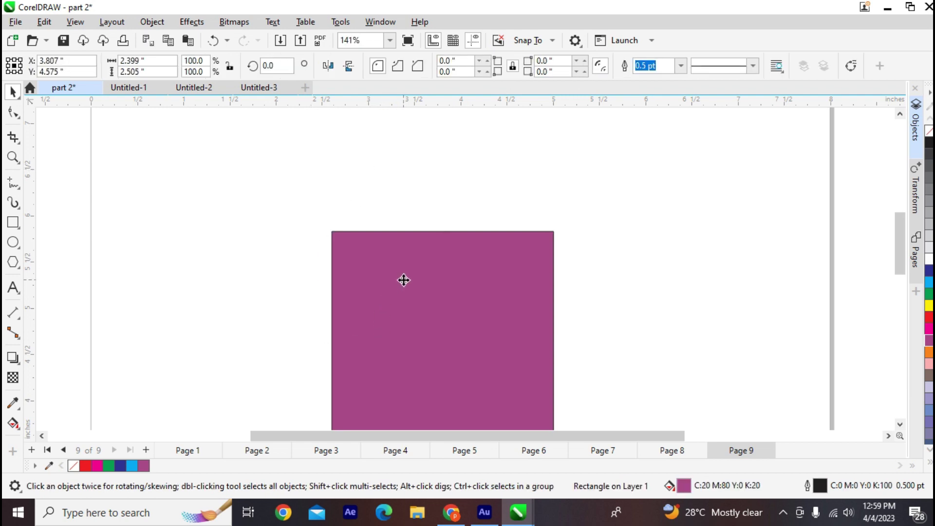
{"action": "left_click_drag", "start_coordinate": [403, 278], "coordinate": [331, 229]}
{"action": "left_click", "coordinate": [524, 39]}
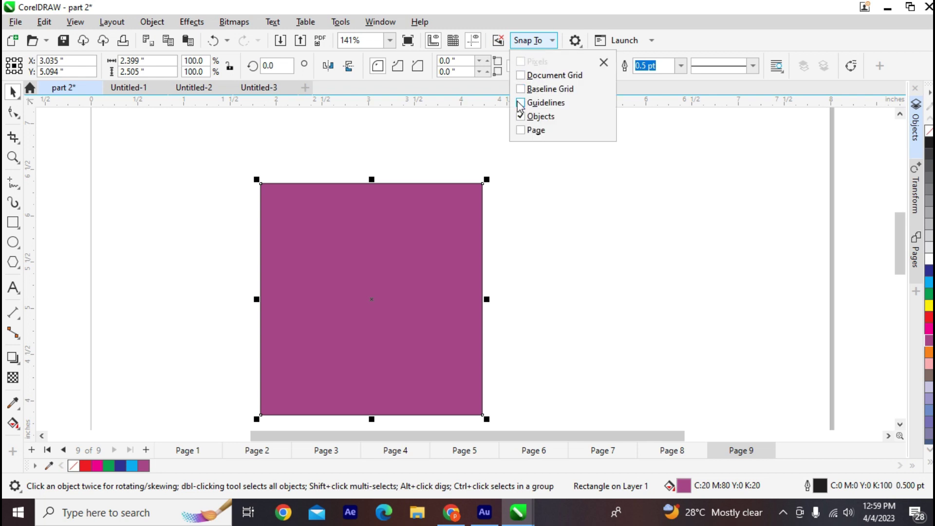
{"action": "left_click", "coordinate": [357, 167]}
{"action": "left_click_drag", "start_coordinate": [385, 235], "coordinate": [532, 222]}
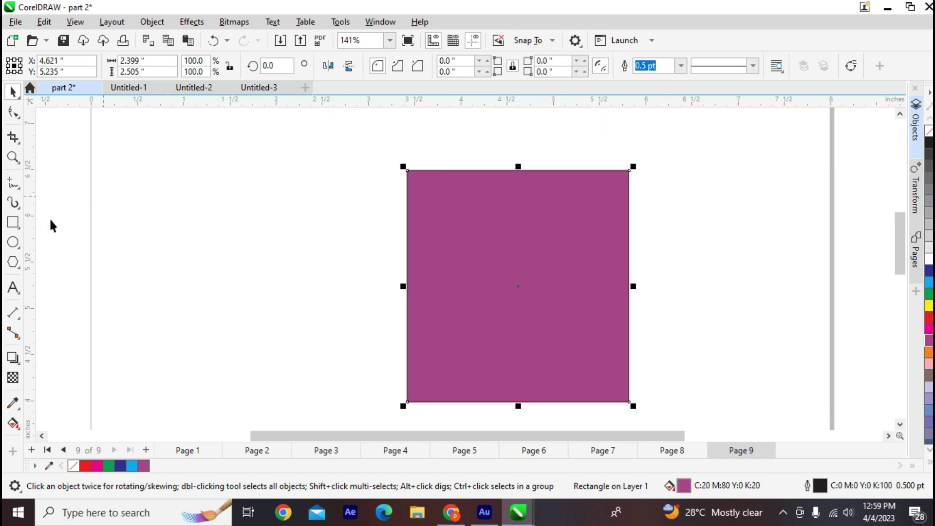
{"action": "left_click_drag", "start_coordinate": [247, 214], "coordinate": [327, 214]}
Step: Turn on snapping to guidelines and snap the purple rectangle's left edge to the vertical guideline
{"action": "left_click", "coordinate": [484, 201]}
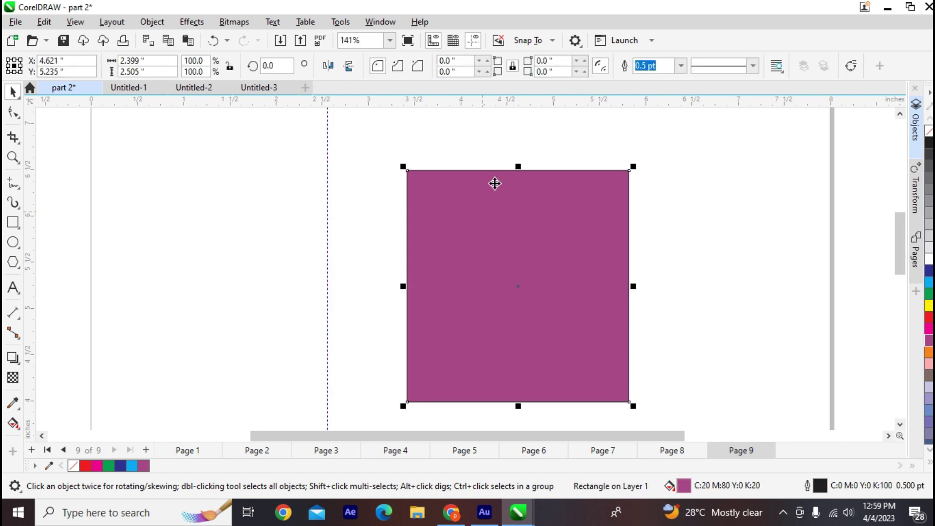
{"action": "left_click", "coordinate": [531, 41]}
{"action": "left_click", "coordinate": [538, 103]}
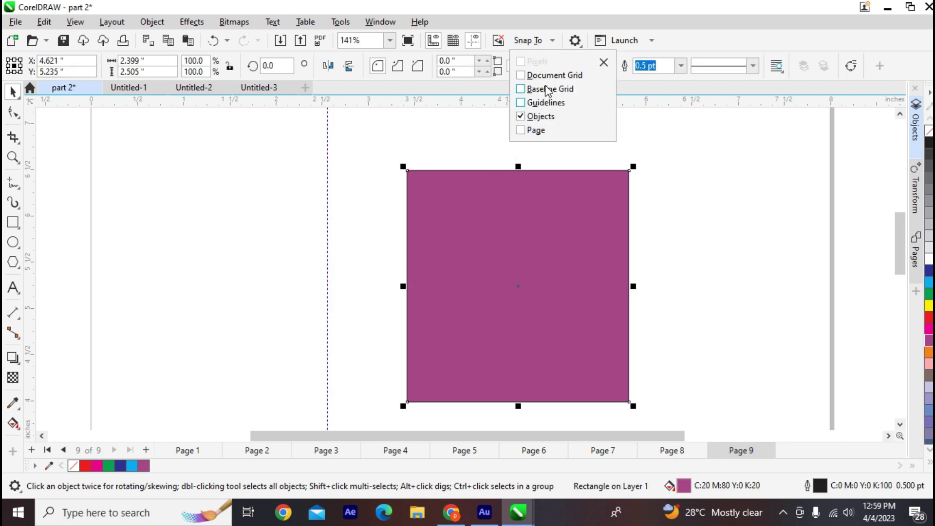
{"action": "left_click", "coordinate": [495, 221]}
{"action": "left_click_drag", "start_coordinate": [523, 251], "coordinate": [467, 236]}
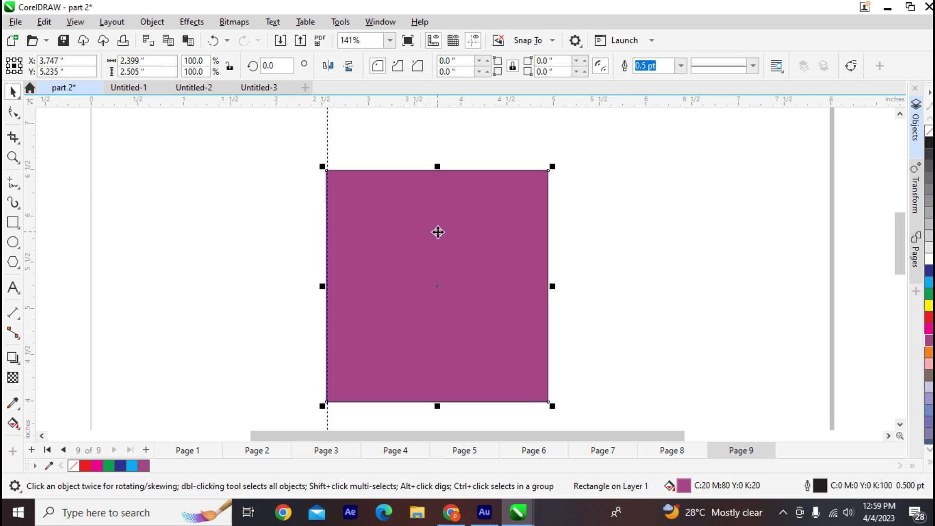
Step: Turn on snapping to the page as well
{"action": "left_click", "coordinate": [521, 40]}
{"action": "left_click", "coordinate": [524, 130]}
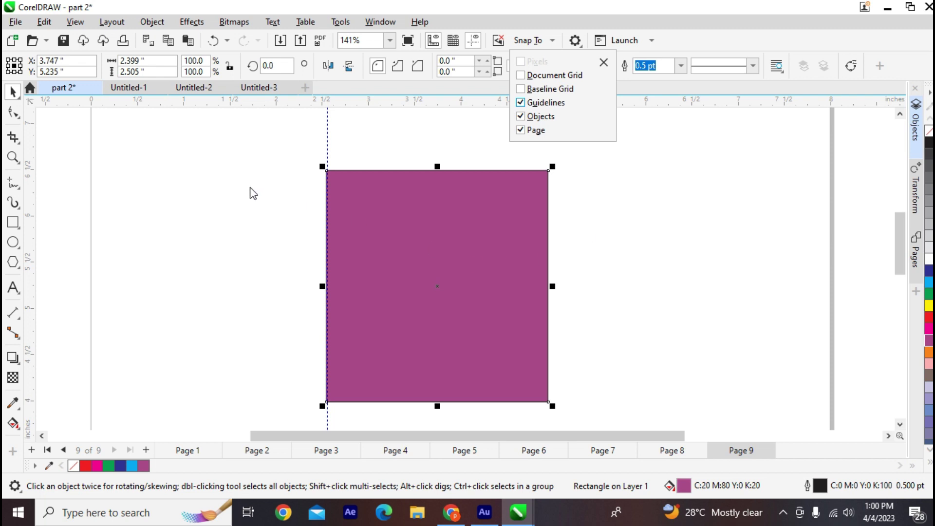
{"action": "left_click", "coordinate": [191, 240]}
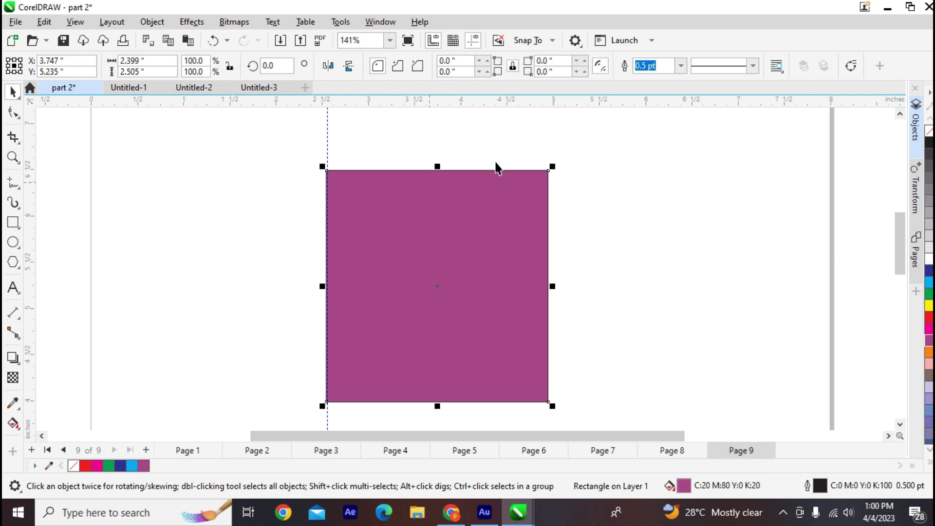
Step: Look through the program's options categories and the list of Corel applications that can be launched
{"action": "left_click", "coordinate": [575, 42]}
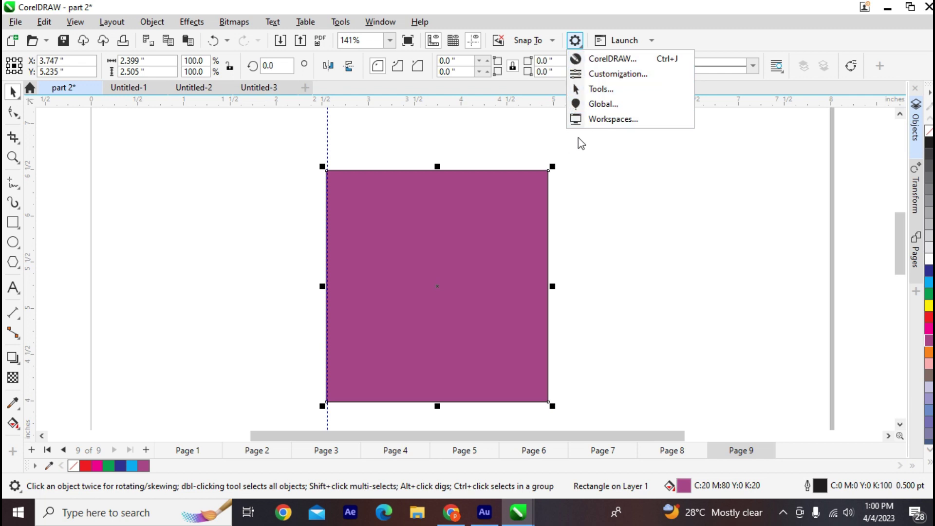
{"action": "left_click", "coordinate": [547, 256]}
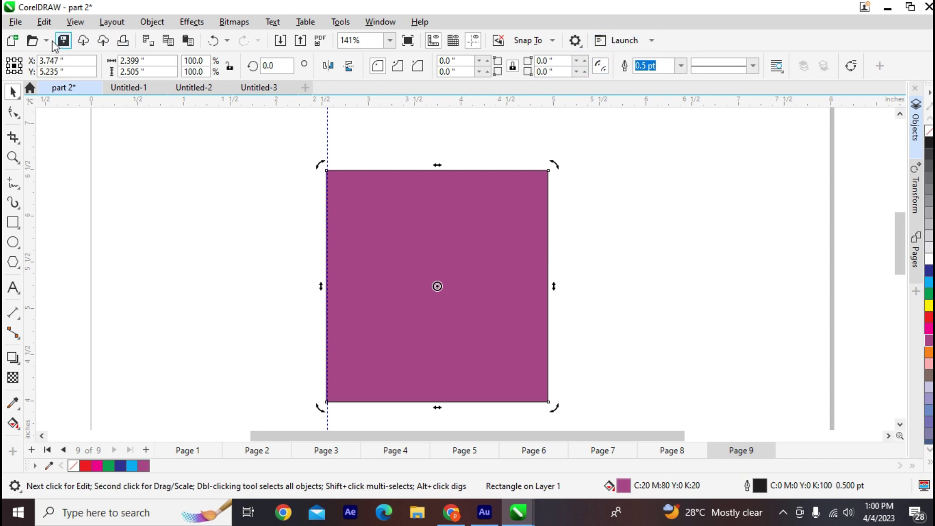
{"action": "left_click", "coordinate": [633, 41]}
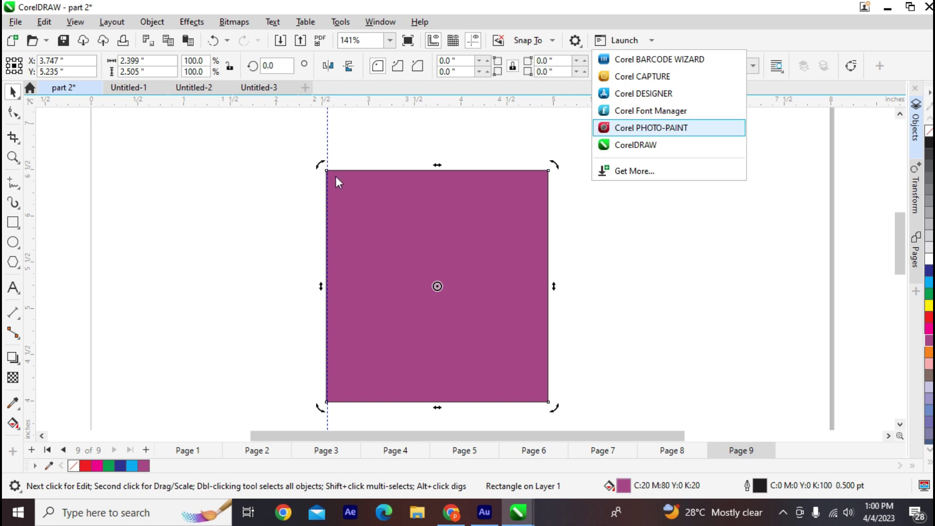
{"action": "left_click", "coordinate": [311, 269]}
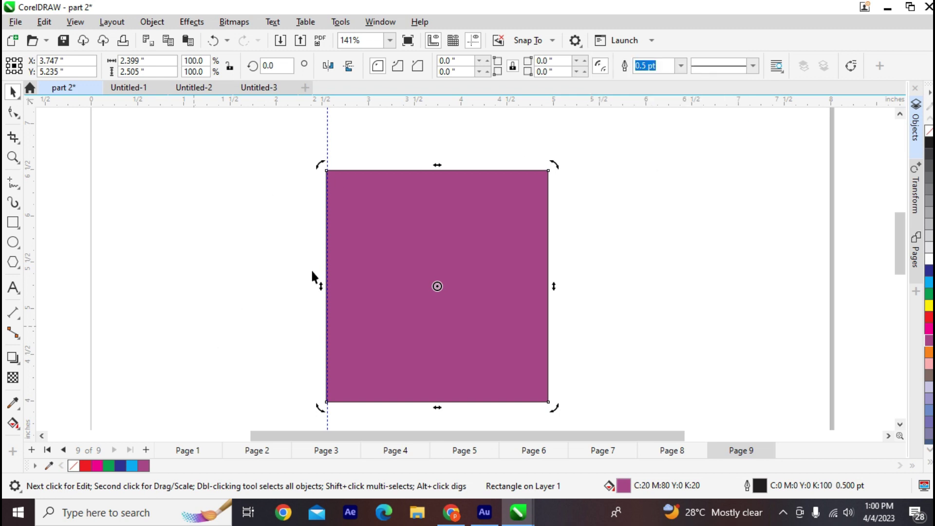
{"action": "left_click", "coordinate": [633, 42]}
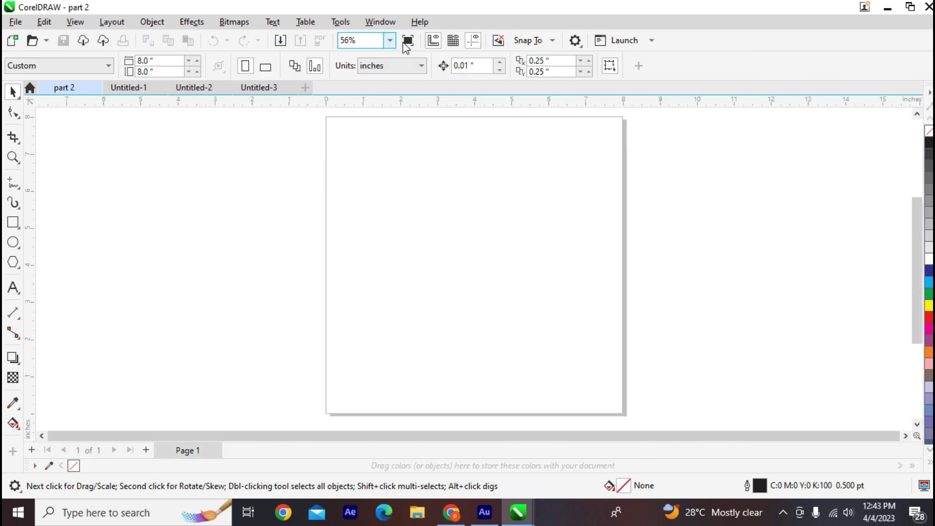
Step: Hide the property bar and show it again, doing this twice
{"action": "right_click", "coordinate": [684, 70]}
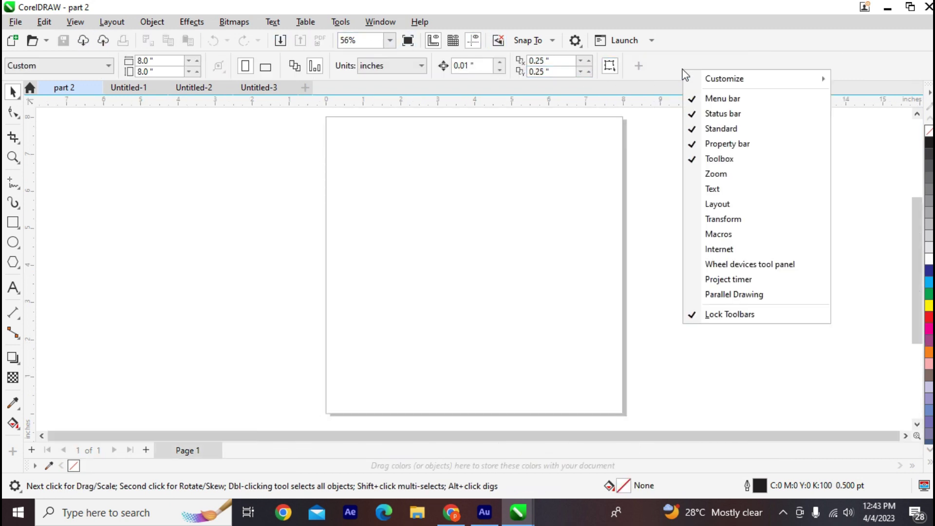
{"action": "left_click", "coordinate": [719, 147]}
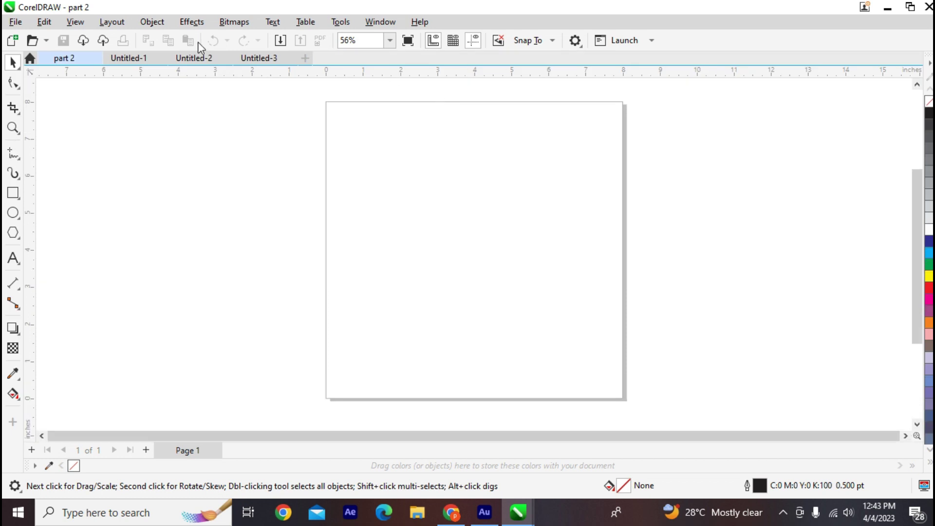
{"action": "right_click", "coordinate": [692, 43]}
{"action": "key", "text": "Return"}
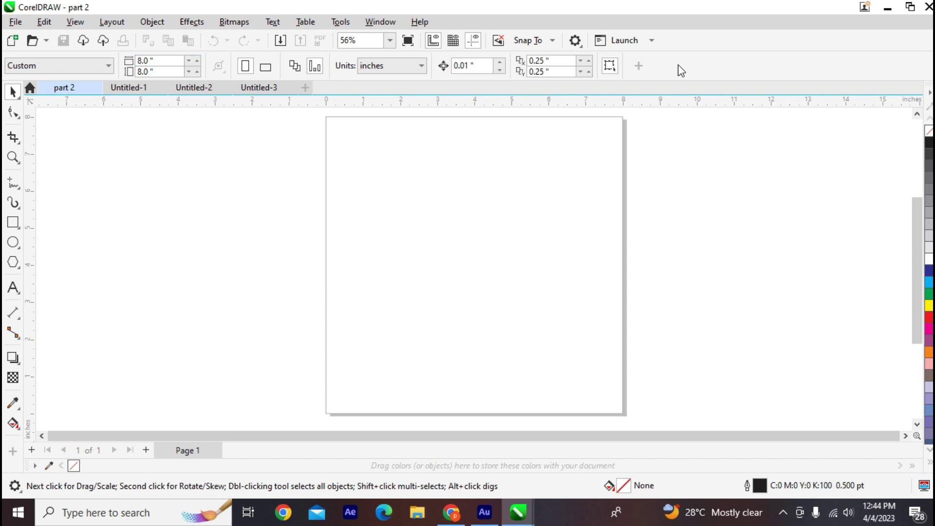
{"action": "right_click", "coordinate": [700, 69]}
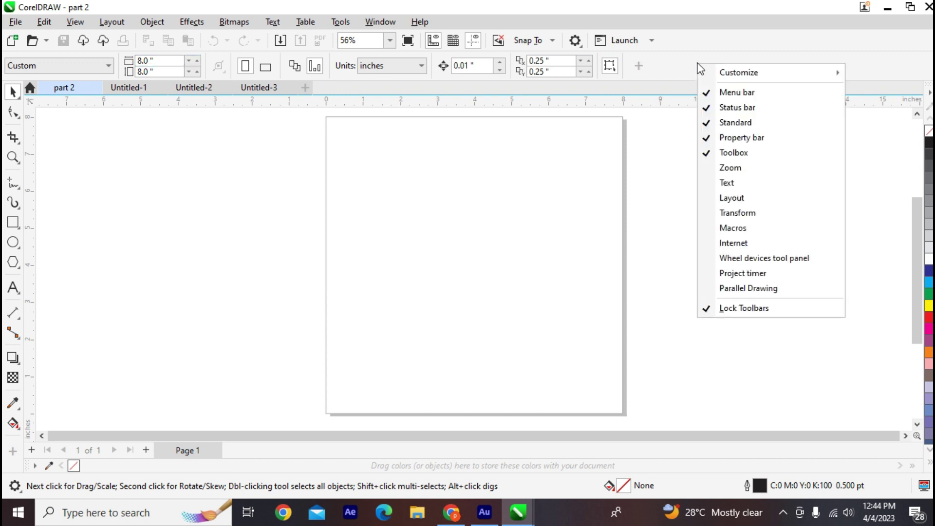
{"action": "left_click", "coordinate": [726, 139]}
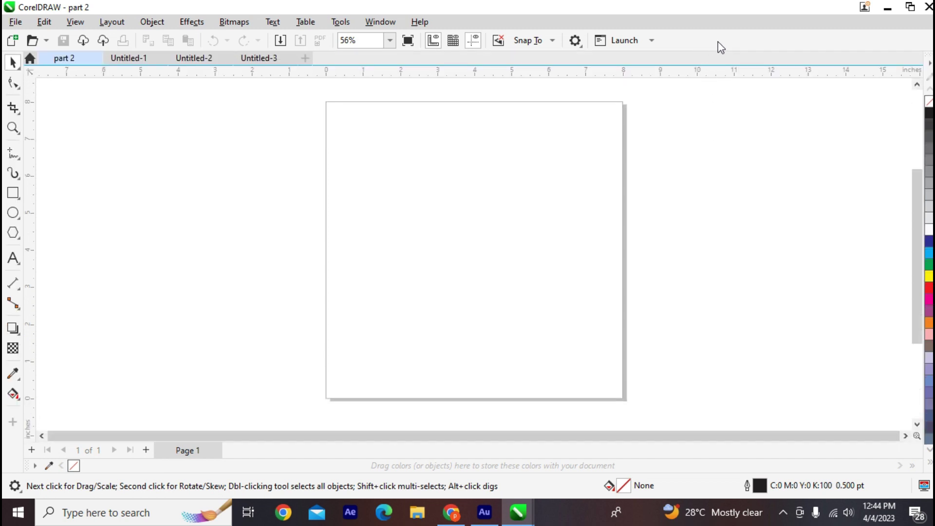
{"action": "right_click", "coordinate": [718, 43]}
{"action": "left_click", "coordinate": [731, 120]}
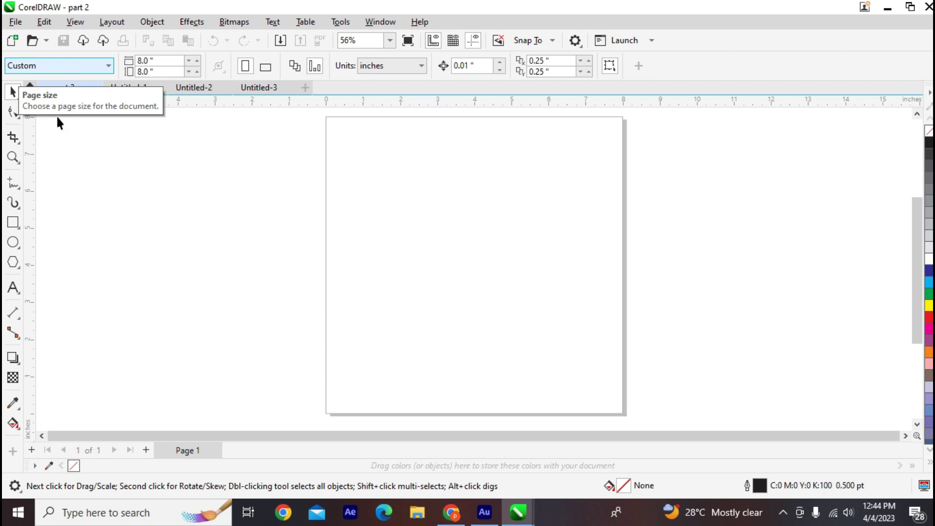
Step: Draw a rectangle about 1.77 by 2.55 inches across the page's left edge, delete it and return to the Pick tool
{"action": "left_click", "coordinate": [12, 222]}
{"action": "left_click_drag", "start_coordinate": [277, 190], "coordinate": [344, 286]}
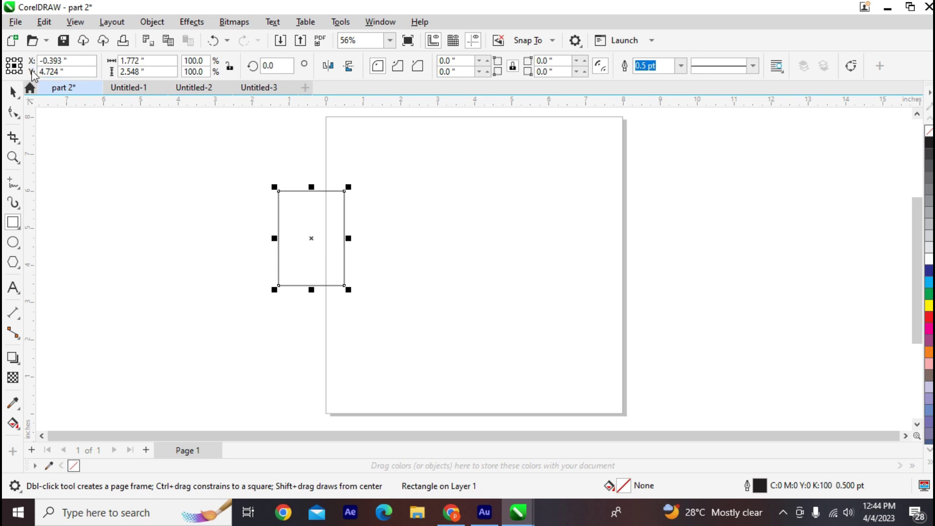
{"action": "left_click", "coordinate": [398, 66]}
{"action": "key", "text": "Delete"}
{"action": "left_click", "coordinate": [13, 91]}
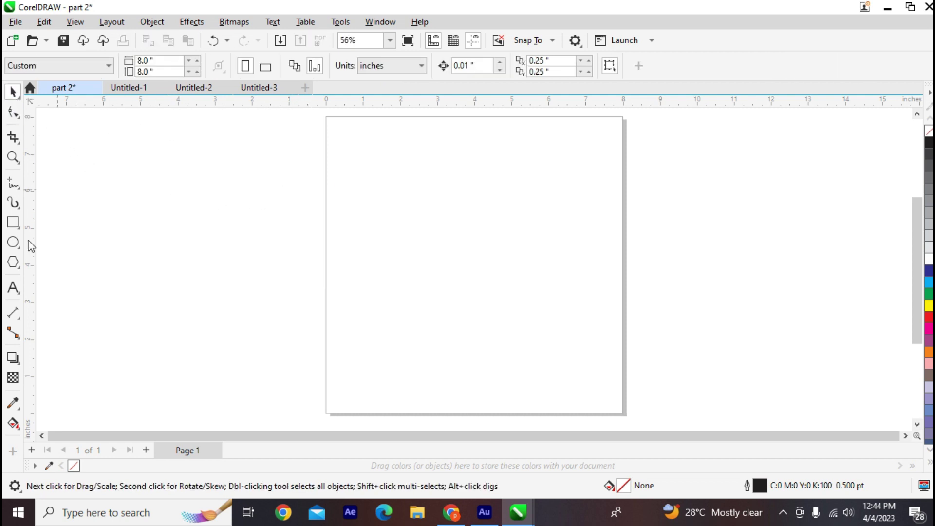
Step: Start a text entry beside the page to view the text property settings, and return to the Pick tool without entering text
{"action": "left_click", "coordinate": [13, 288]}
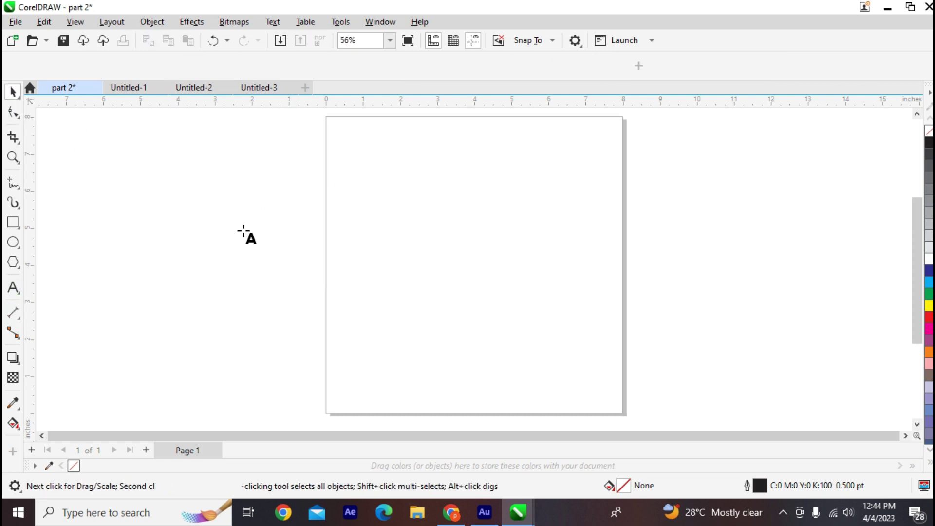
{"action": "left_click", "coordinate": [272, 211]}
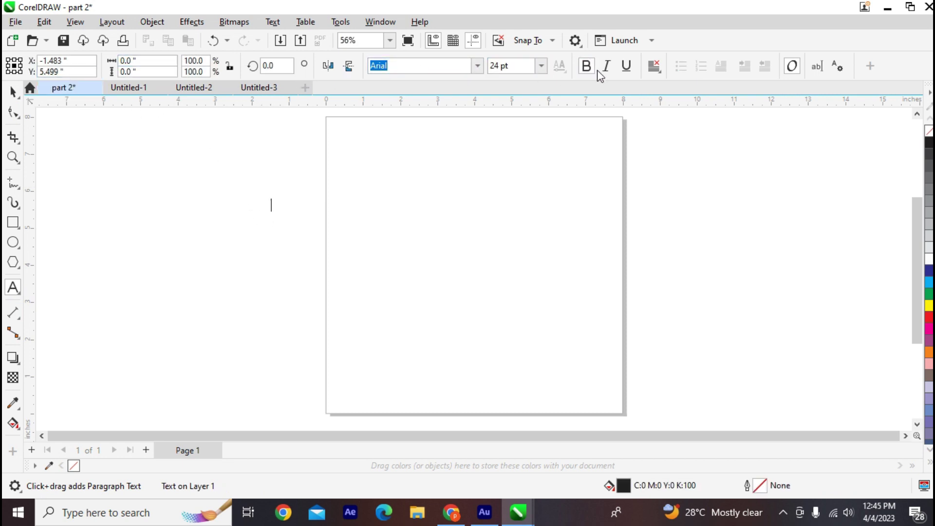
{"action": "left_click", "coordinate": [13, 91]}
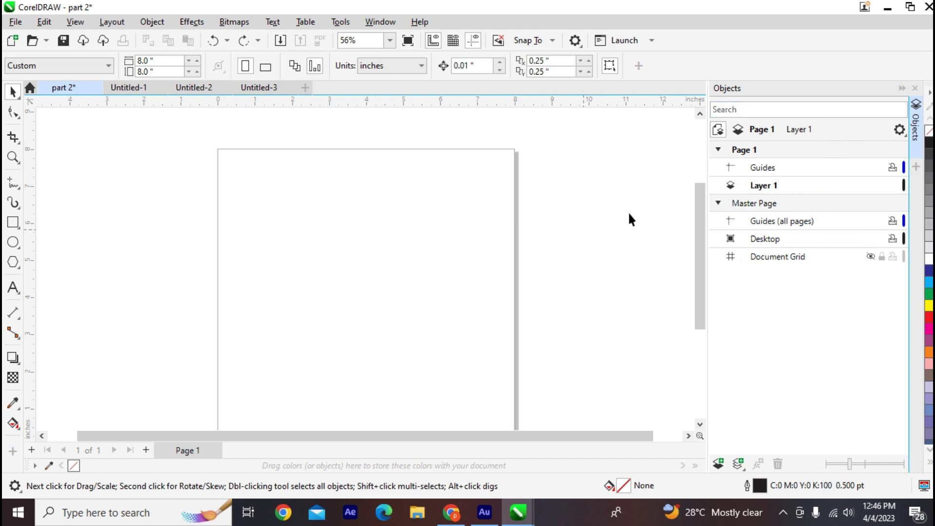
Step: Collapse the Objects docker and add the Transform and Pages dockers
{"action": "left_click", "coordinate": [915, 130]}
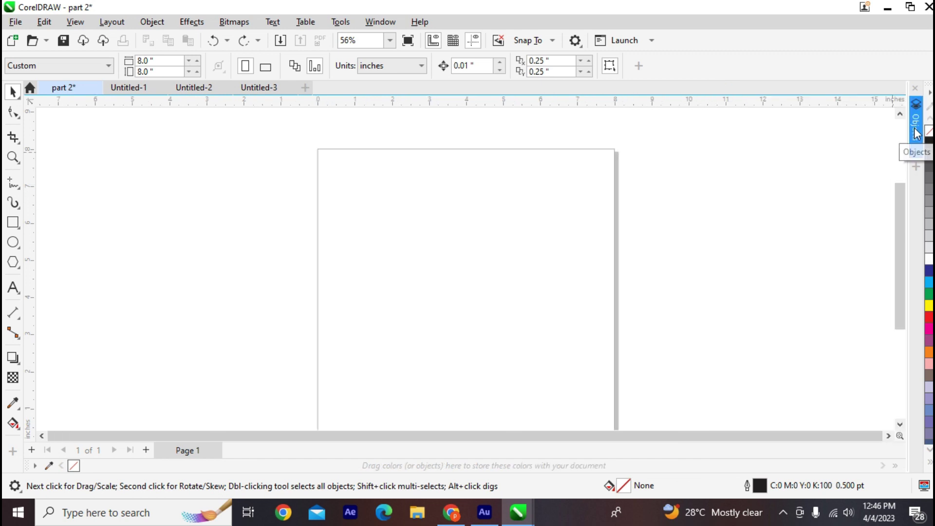
{"action": "left_click", "coordinate": [916, 166]}
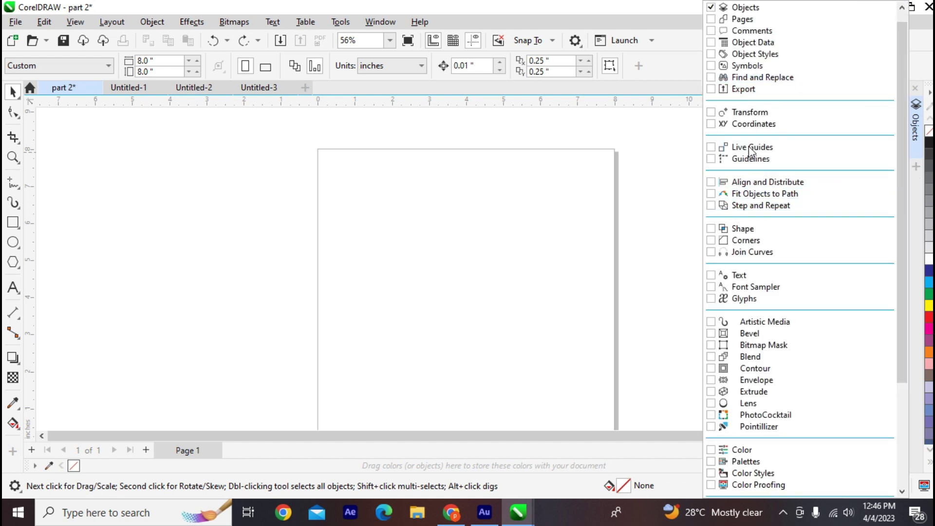
{"action": "left_click", "coordinate": [755, 115]}
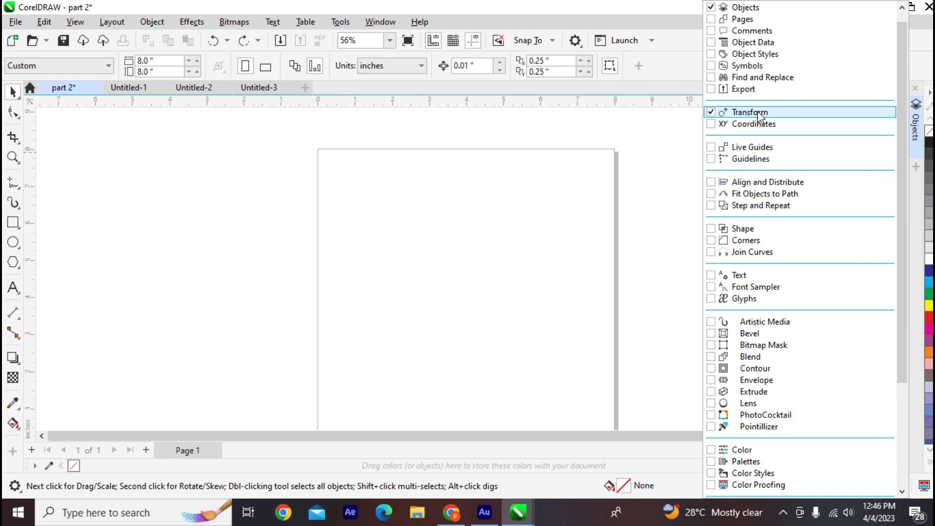
{"action": "left_click", "coordinate": [751, 19]}
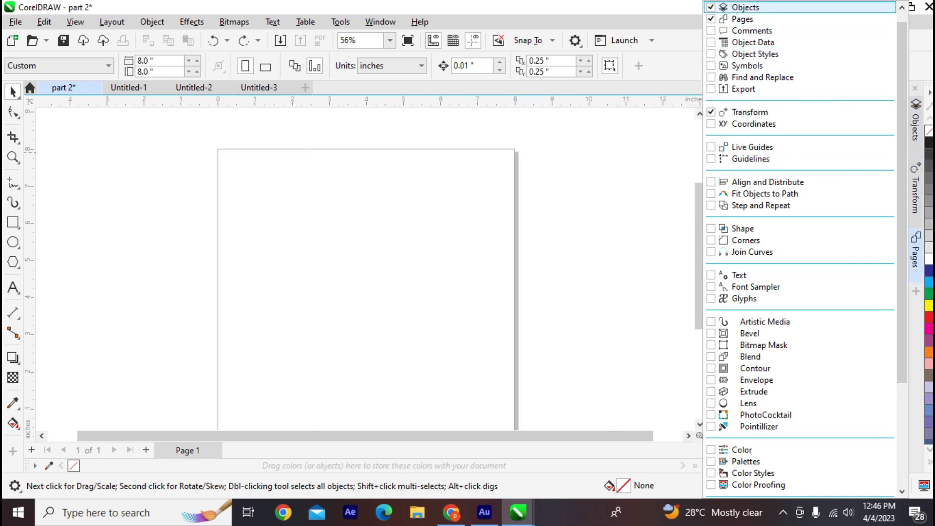
Step: View the Pages docker, make Objects the active docker and leave the docker area collapsed
{"action": "left_click", "coordinate": [916, 241]}
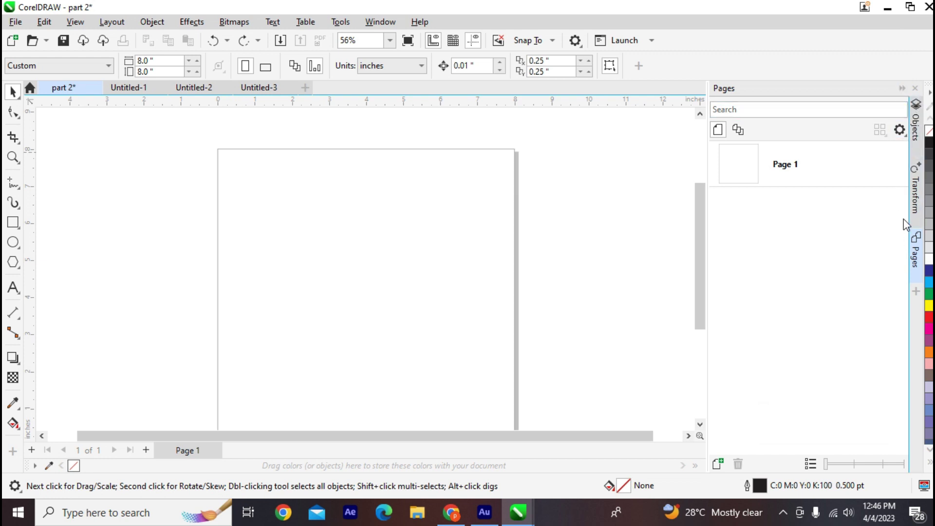
{"action": "left_click", "coordinate": [916, 124]}
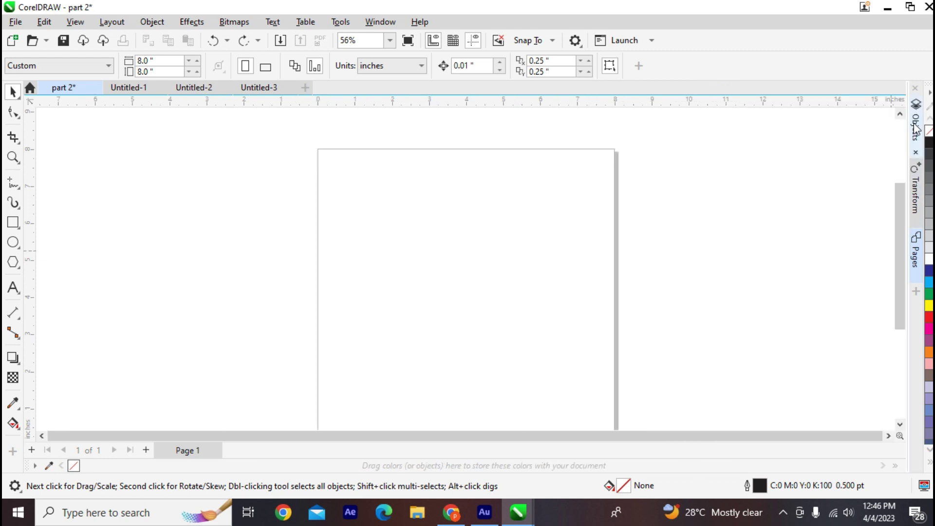
{"action": "left_click", "coordinate": [916, 126]}
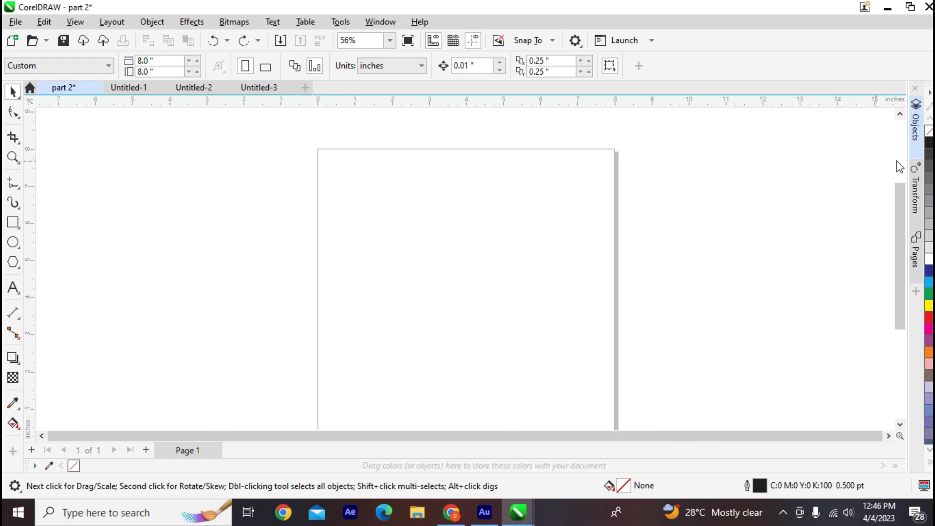
Step: Draw a rectangle about 5.23 by 5.52 inches in the middle of the page
{"action": "scroll", "coordinate": [408, 306], "scroll_direction": "down", "scroll_amount": 1}
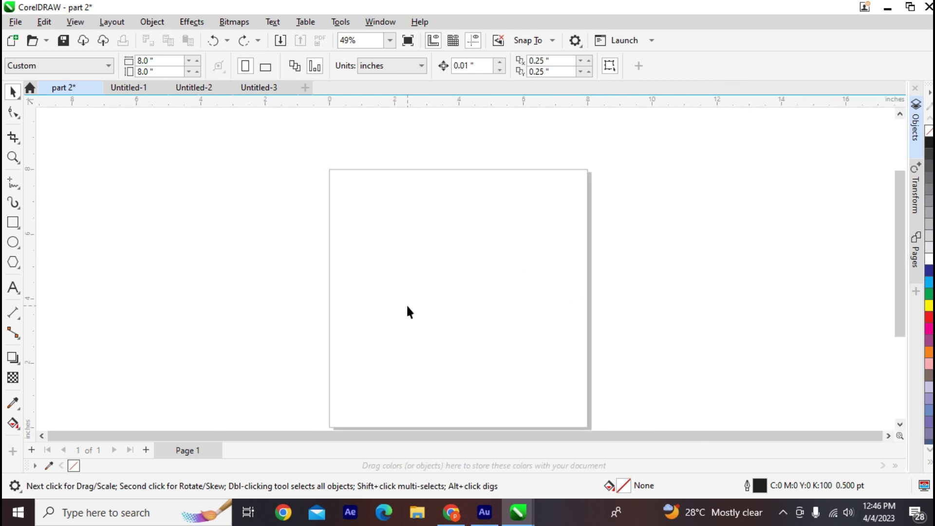
{"action": "scroll", "coordinate": [407, 307], "scroll_direction": "down", "scroll_amount": 1}
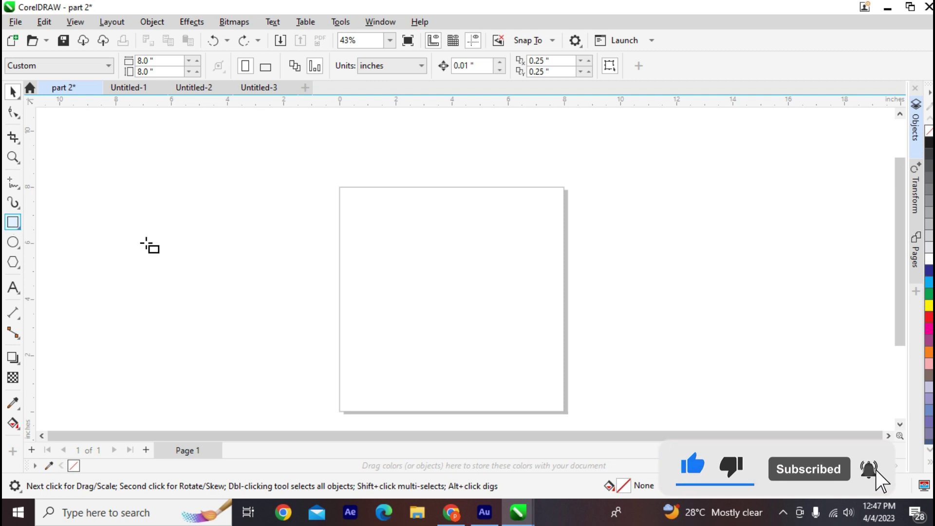
{"action": "left_click", "coordinate": [13, 222]}
{"action": "left_click_drag", "start_coordinate": [379, 213], "coordinate": [527, 369]}
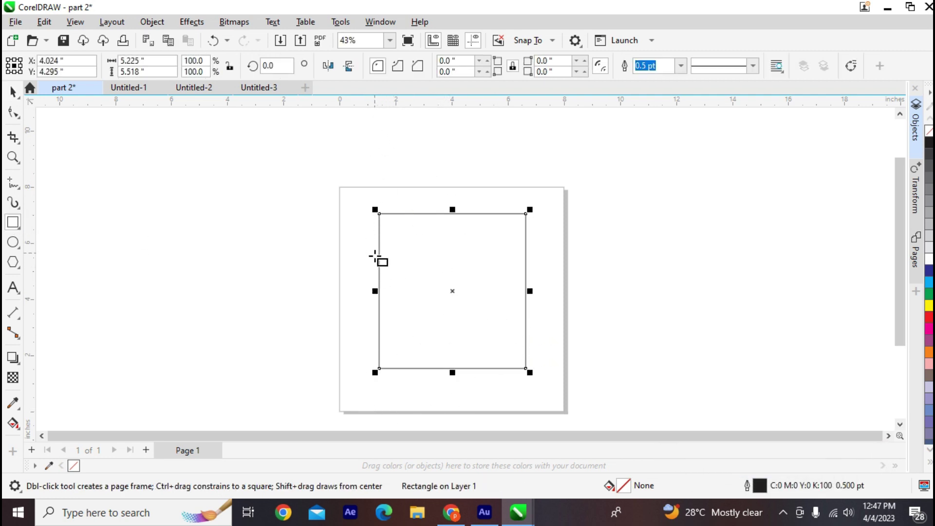
Step: Add a vertical guideline along the rectangle's left edge, at about X 1.412 inches
{"action": "scroll", "coordinate": [369, 229], "scroll_direction": "up", "scroll_amount": 1}
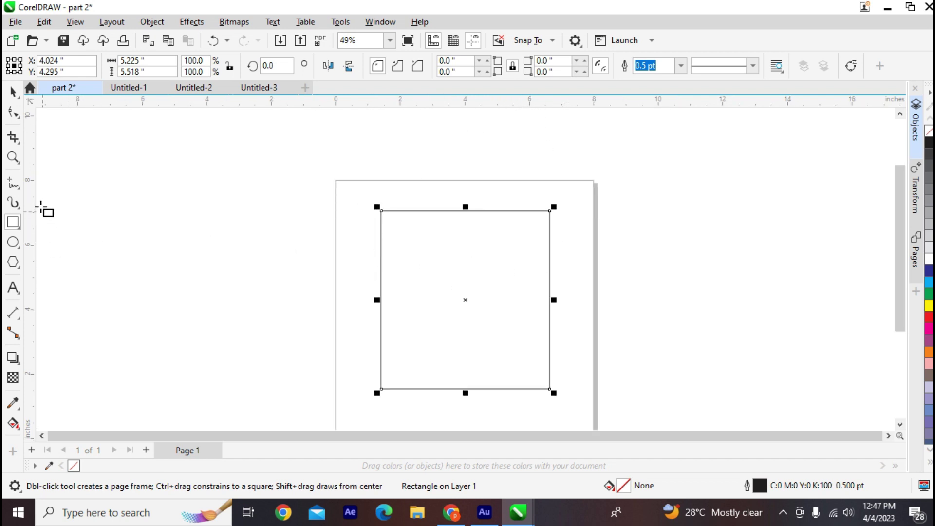
{"action": "left_click", "coordinate": [14, 92]}
{"action": "left_click_drag", "start_coordinate": [39, 207], "coordinate": [381, 253]}
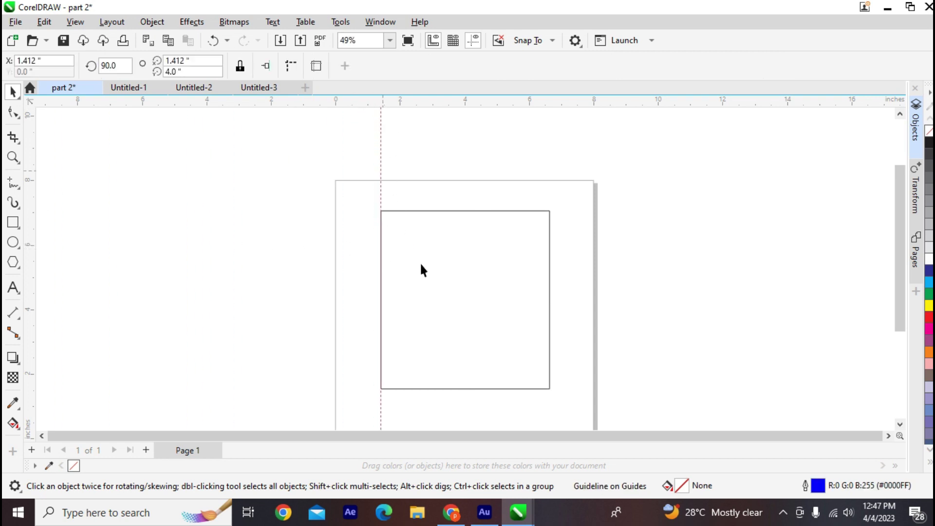
Step: Delete the rectangle and clear the vertical guideline from the page
{"action": "left_click", "coordinate": [438, 276]}
{"action": "key", "text": "Delete"}
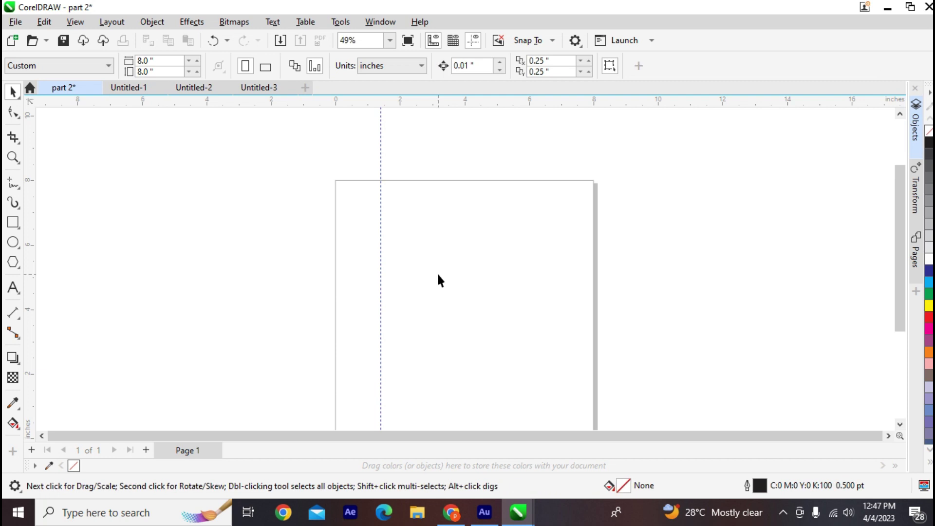
{"action": "key", "text": "ctrl+z"}
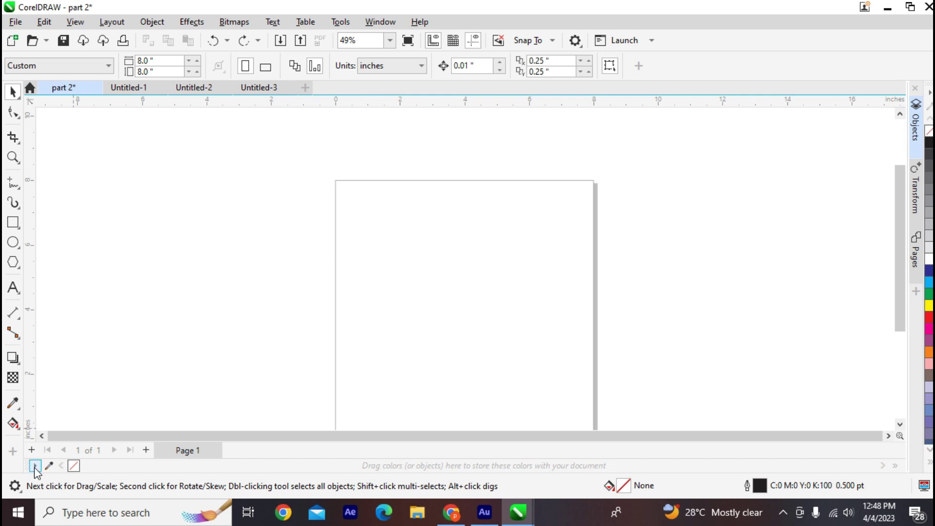
Step: Draw a rectangle about 1.61 by 2.61 inches in the page's upper left area and fill it red
{"action": "left_click", "coordinate": [48, 466]}
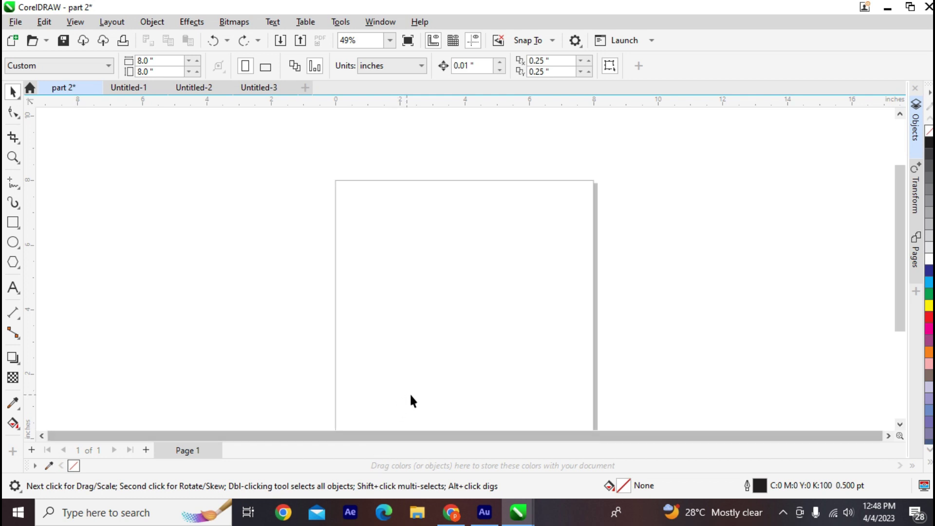
{"action": "left_click", "coordinate": [12, 223]}
{"action": "left_click_drag", "start_coordinate": [388, 221], "coordinate": [440, 307]}
{"action": "left_click", "coordinate": [930, 319]}
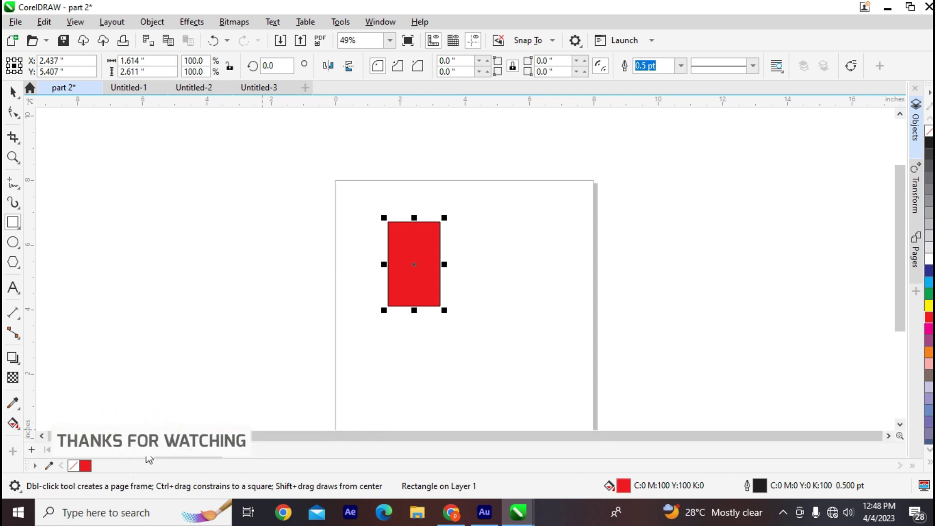
Step: Add a second page after page 1 and switch back and forth between the two pages
{"action": "left_click", "coordinate": [147, 457]}
{"action": "left_click", "coordinate": [63, 450]}
{"action": "left_click", "coordinate": [114, 450]}
{"action": "left_click", "coordinate": [63, 451]}
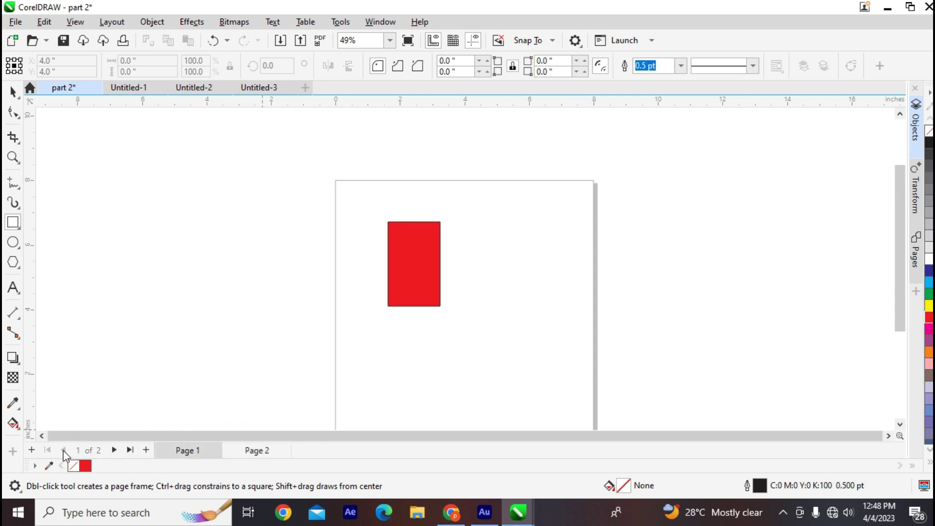
{"action": "left_click", "coordinate": [114, 451]}
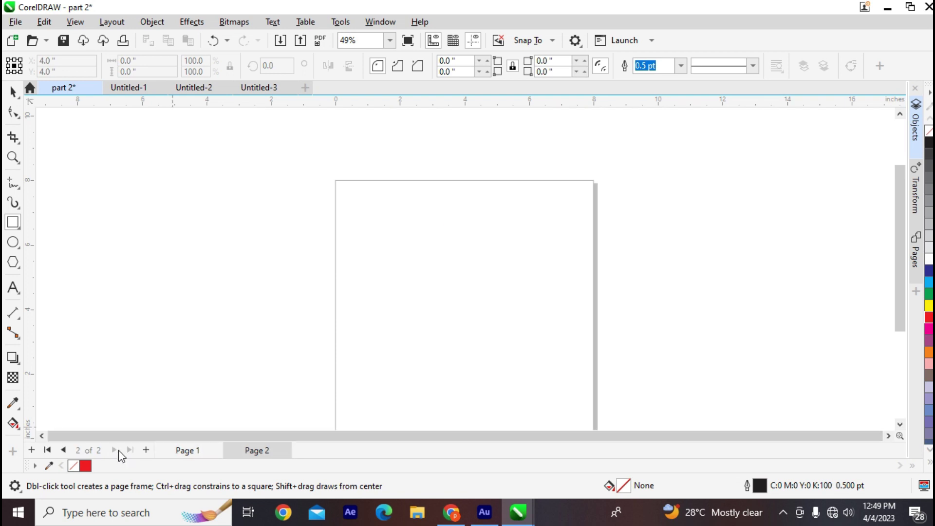
{"action": "left_click", "coordinate": [63, 450]}
{"action": "left_click", "coordinate": [113, 450]}
Step: Add two more pages after page 2 and display page 4
{"action": "left_click", "coordinate": [146, 449]}
{"action": "left_click", "coordinate": [146, 450]}
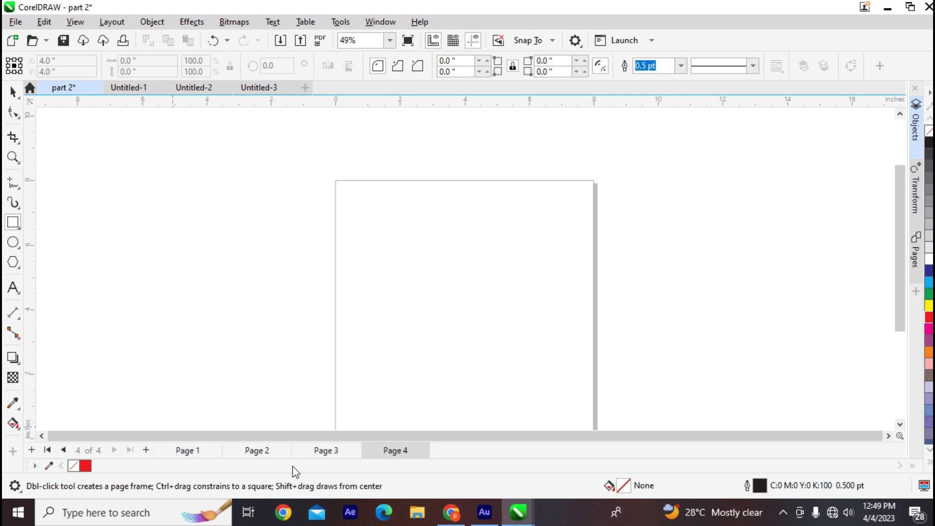
{"action": "left_click", "coordinate": [287, 450]}
{"action": "left_click", "coordinate": [356, 449]}
{"action": "left_click", "coordinate": [394, 450]}
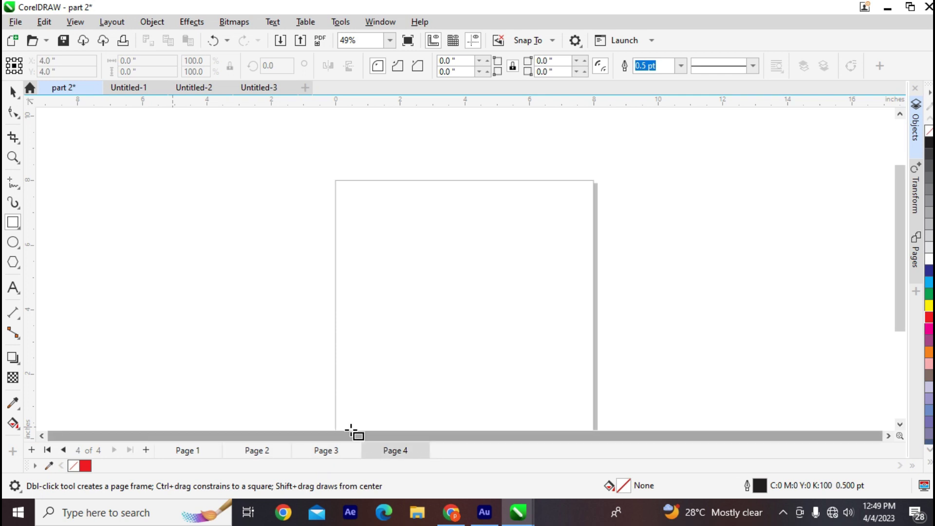
Step: Page back to page 1, go forward to page 3 and insert a new page after it
{"action": "left_click", "coordinate": [64, 450]}
{"action": "left_click", "coordinate": [63, 451]}
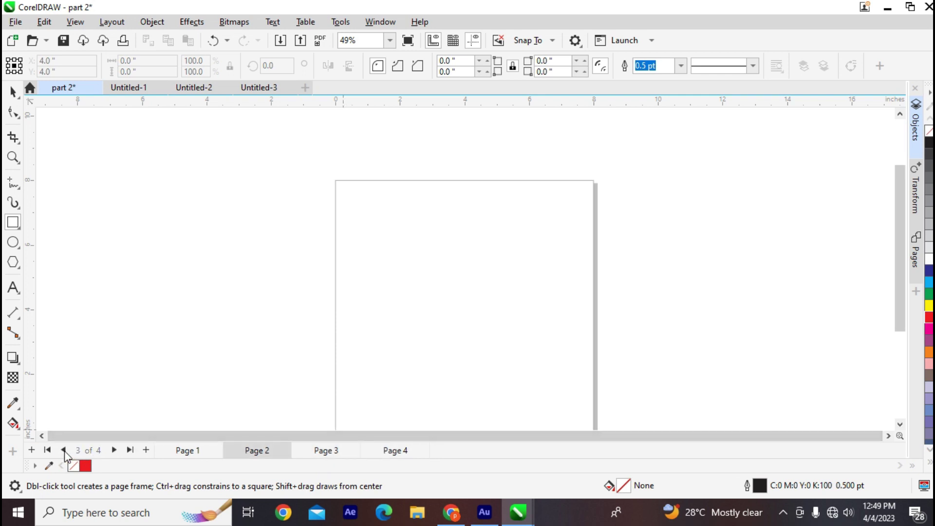
{"action": "left_click", "coordinate": [63, 450]}
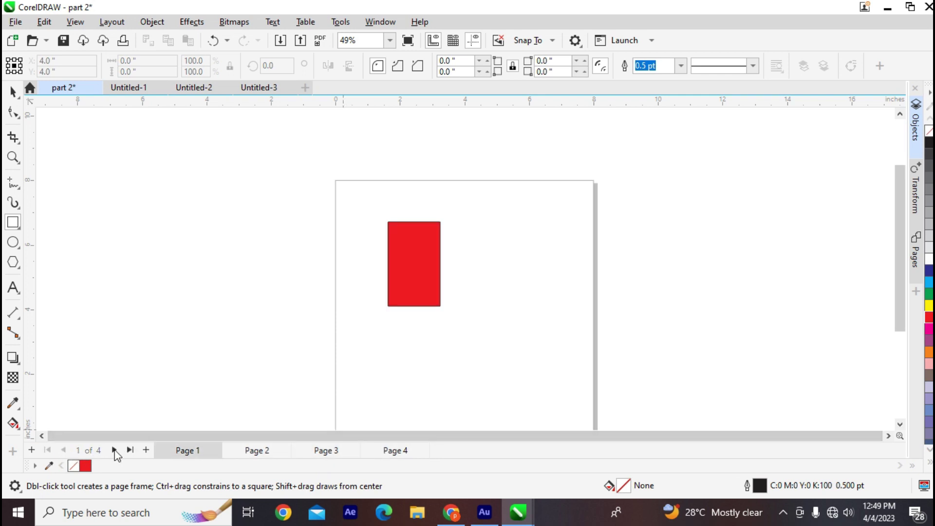
{"action": "left_click", "coordinate": [114, 450]}
{"action": "left_click", "coordinate": [114, 450]}
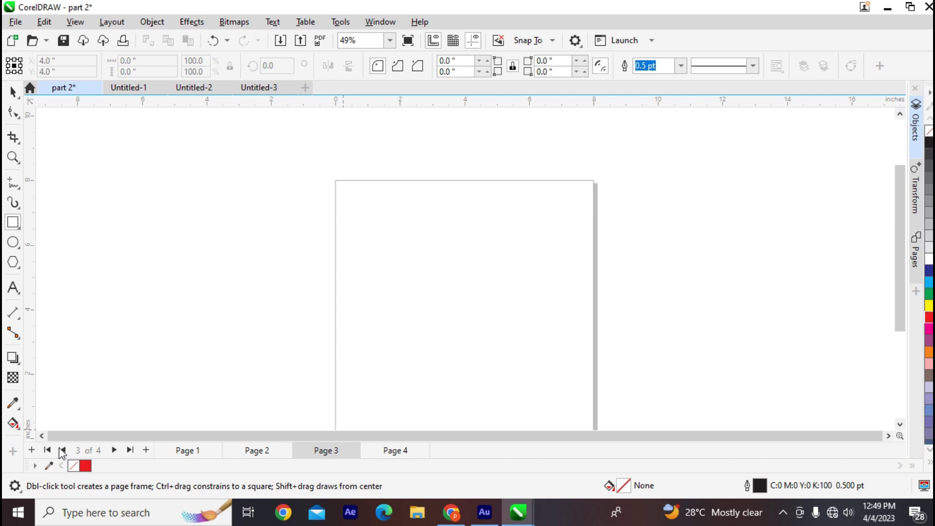
{"action": "left_click", "coordinate": [145, 450]}
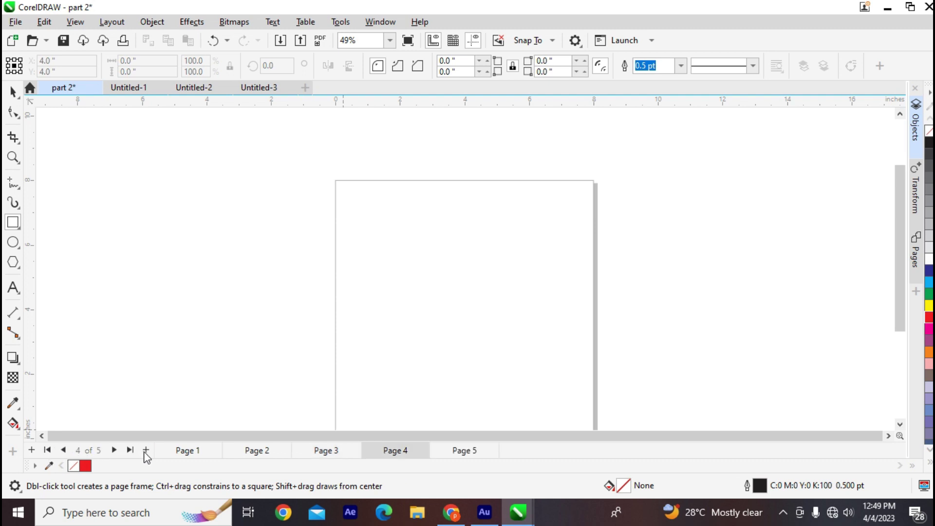
Step: Insert a page after page 4, display page 6 and add three more pages at the end of the document
{"action": "left_click", "coordinate": [145, 451]}
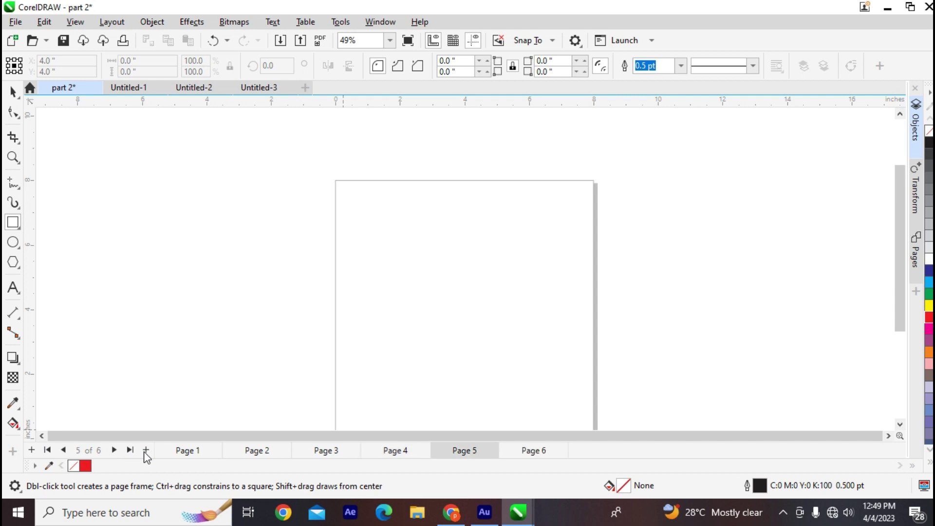
{"action": "left_click", "coordinate": [521, 453]}
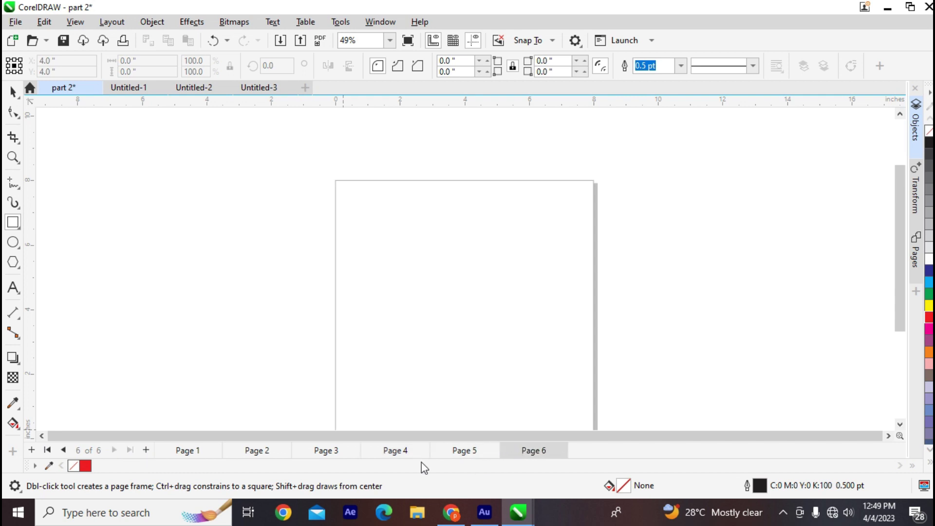
{"action": "left_click", "coordinate": [146, 450]}
{"action": "left_click", "coordinate": [145, 451]}
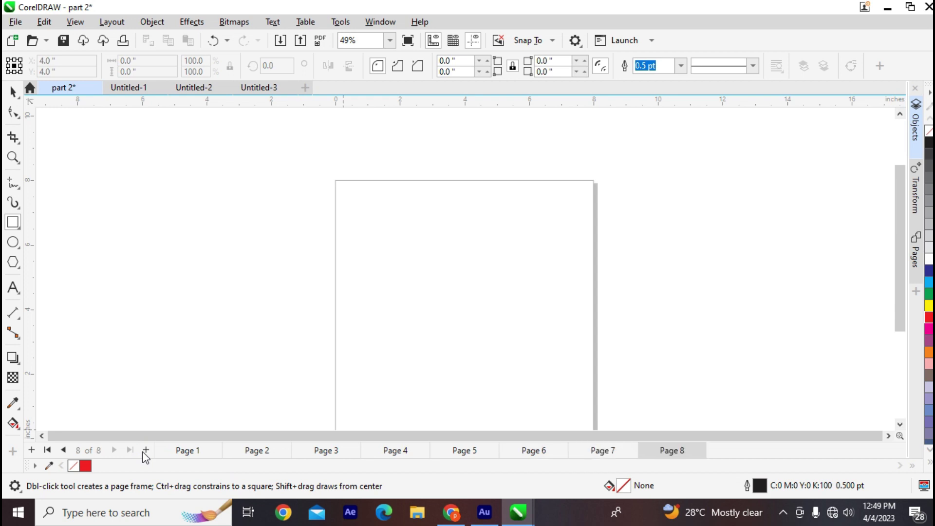
{"action": "left_click", "coordinate": [145, 451]}
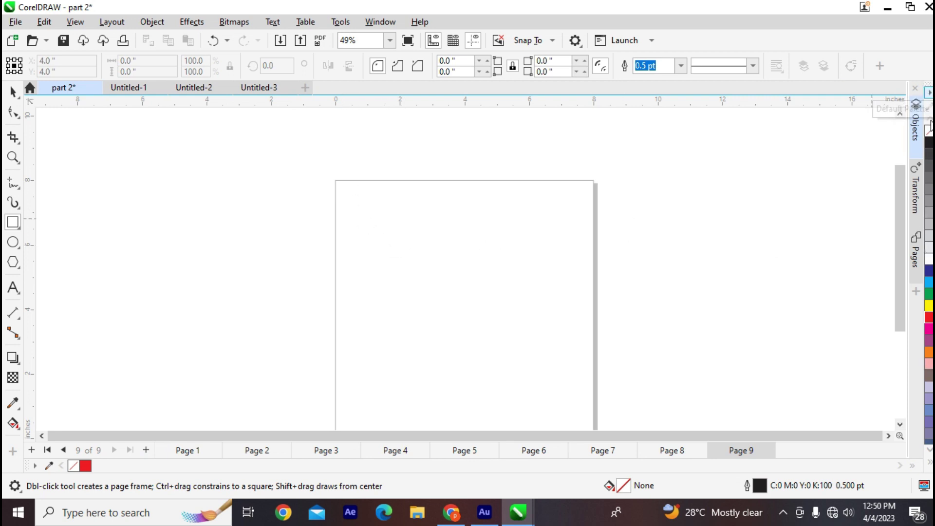
{"action": "left_click", "coordinate": [929, 301]}
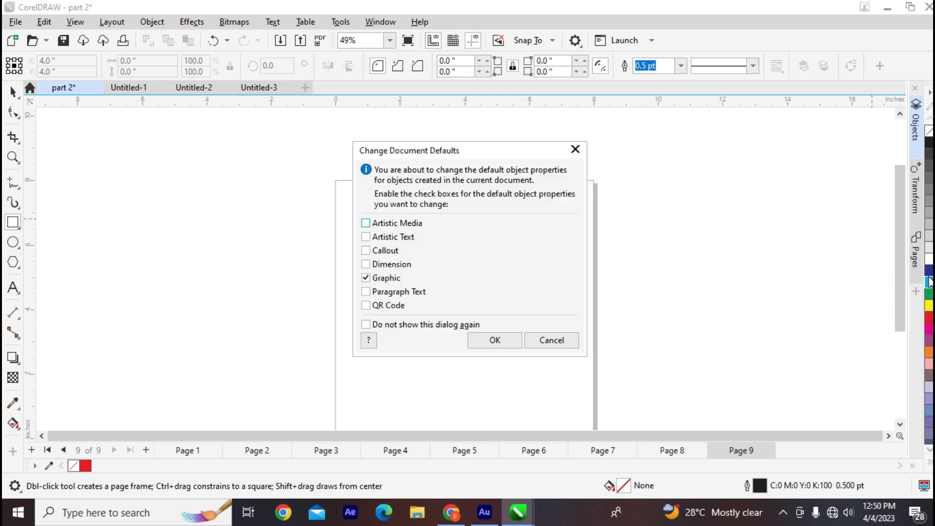
{"action": "left_click", "coordinate": [545, 341]}
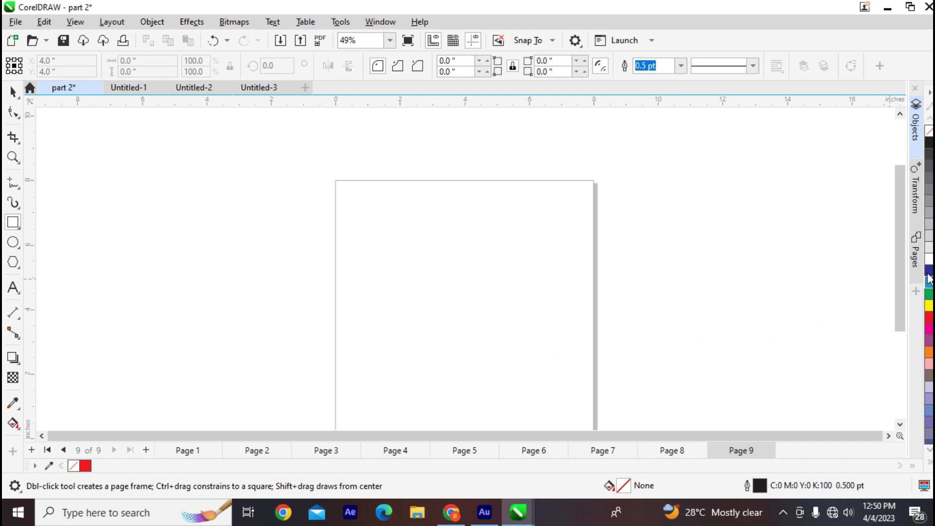
{"action": "left_click", "coordinate": [929, 273]}
{"action": "left_click", "coordinate": [547, 341]}
Step: Draw a rectangle about 2.4 by 2.5 inches on page 9 and try several palette fills, ending with purple C:20 M:80 Y:0 K:20
{"action": "left_click_drag", "start_coordinate": [403, 252], "coordinate": [482, 334]}
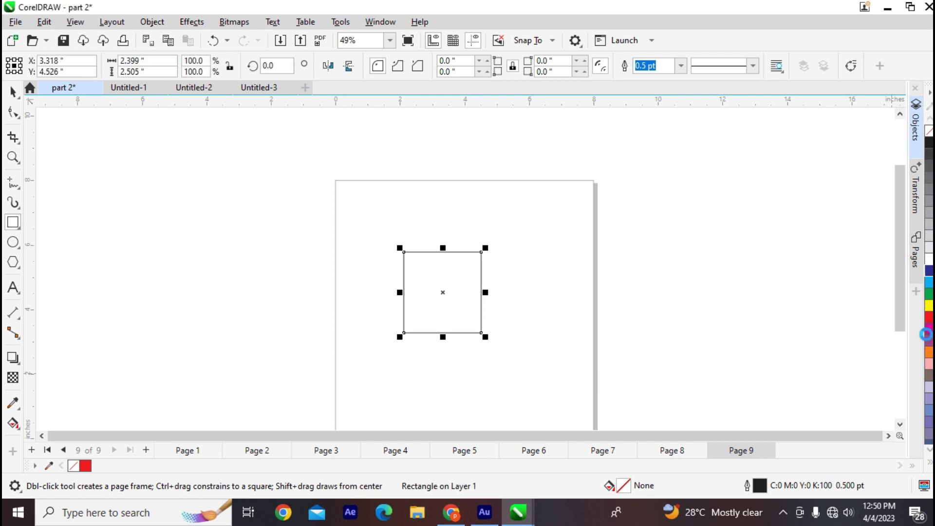
{"action": "left_click", "coordinate": [928, 318]}
{"action": "left_click", "coordinate": [929, 292]}
{"action": "left_click", "coordinate": [928, 270]}
{"action": "left_click", "coordinate": [929, 282]}
{"action": "left_click", "coordinate": [929, 340]}
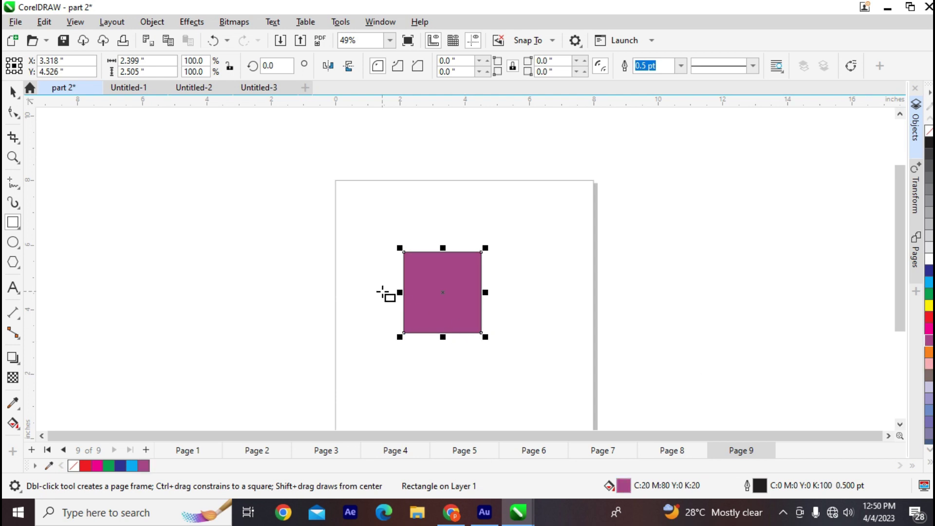
Step: Delete the page-sized rectangle that outlines page 9
{"action": "left_click_drag", "start_coordinate": [902, 179], "coordinate": [879, 245]}
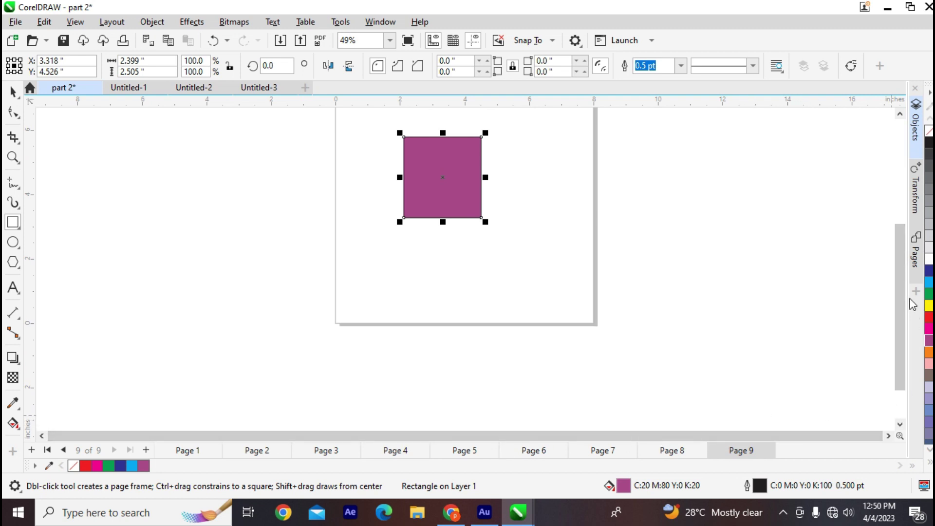
{"action": "left_click_drag", "start_coordinate": [900, 293], "coordinate": [846, 399]}
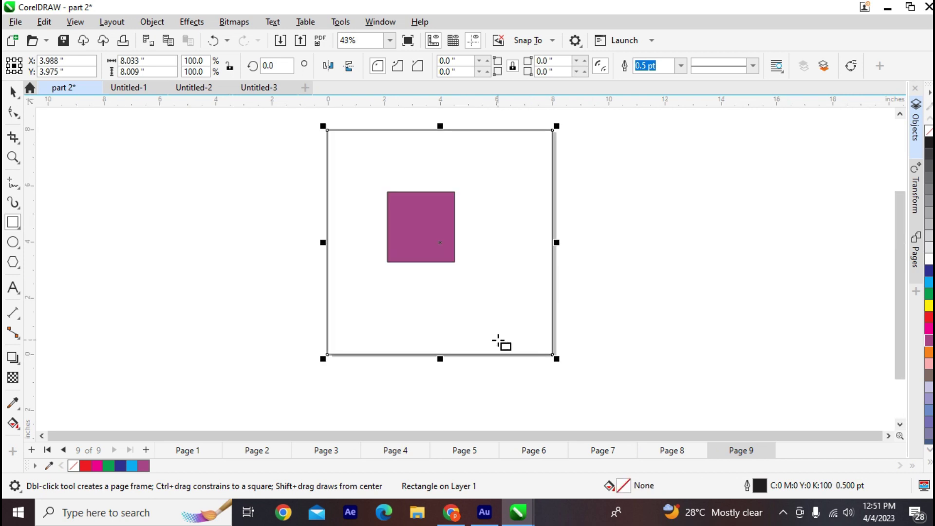
{"action": "key", "text": "Delete"}
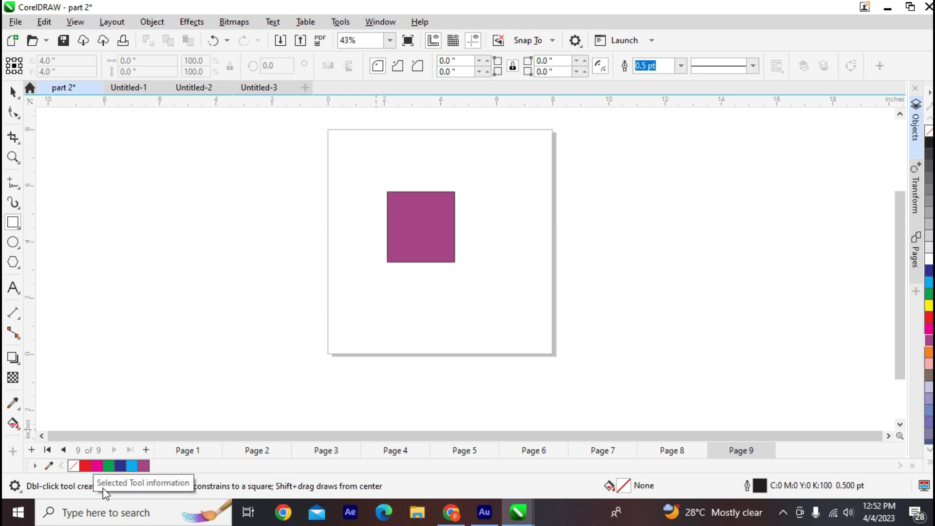
Step: Select the purple rectangle with the Pick tool
{"action": "key", "text": "space"}
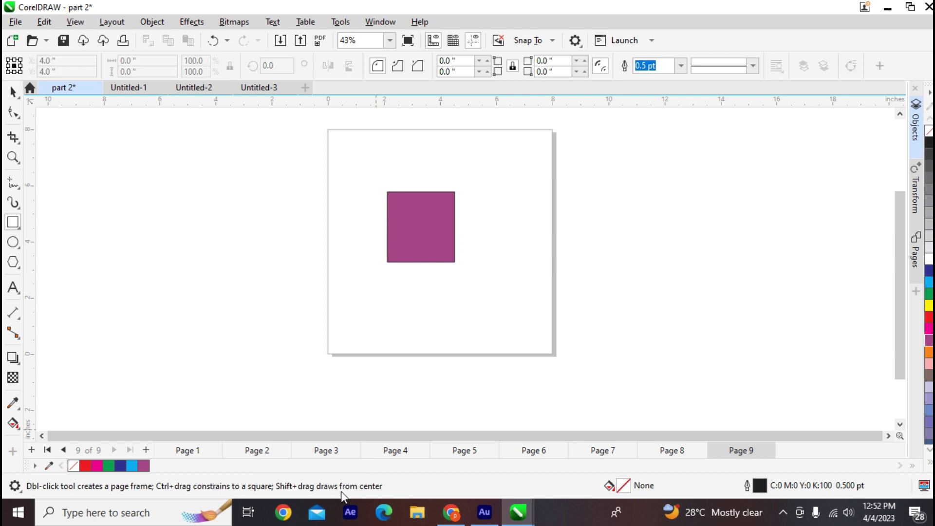
{"action": "left_click", "coordinate": [13, 91]}
{"action": "left_click", "coordinate": [435, 256]}
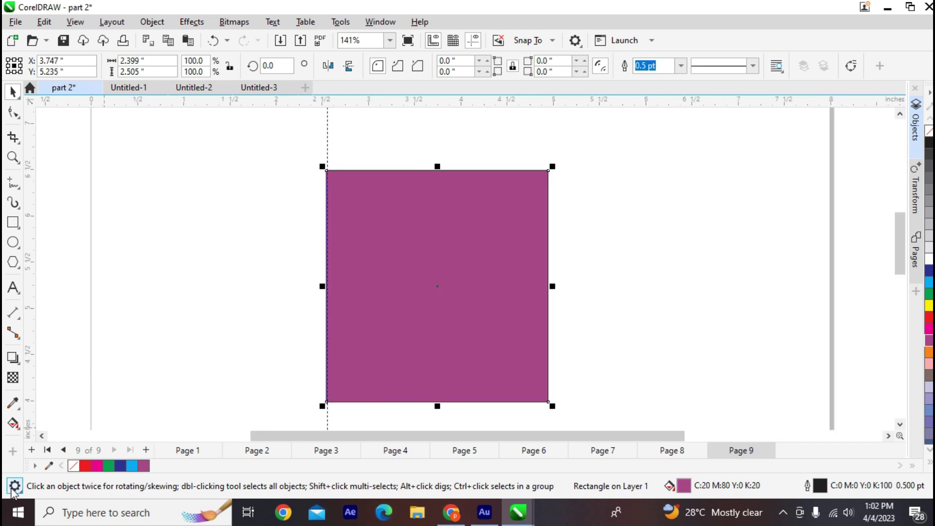
Step: Switch the status bar readout in turn to Document Color Settings, Cursor Coordinates and Object Details
{"action": "left_click", "coordinate": [14, 486]}
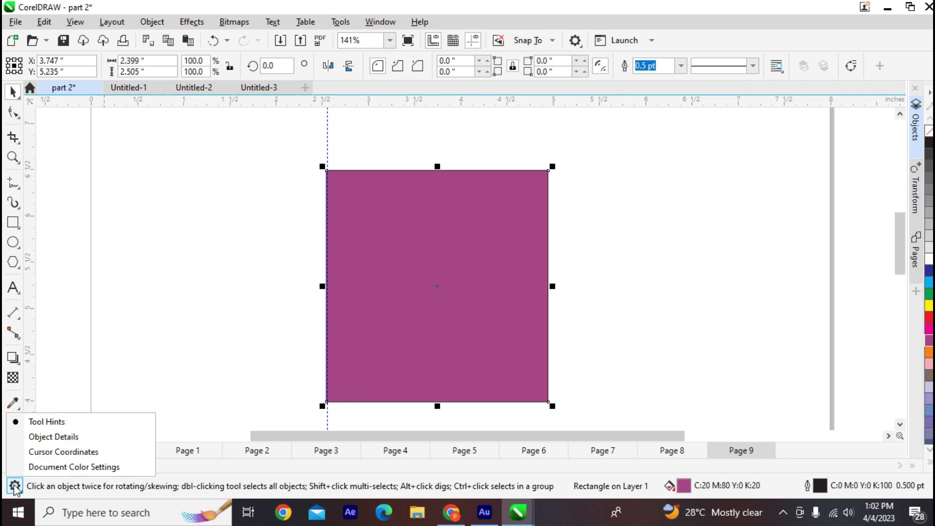
{"action": "left_click", "coordinate": [15, 486]}
{"action": "left_click", "coordinate": [15, 485]}
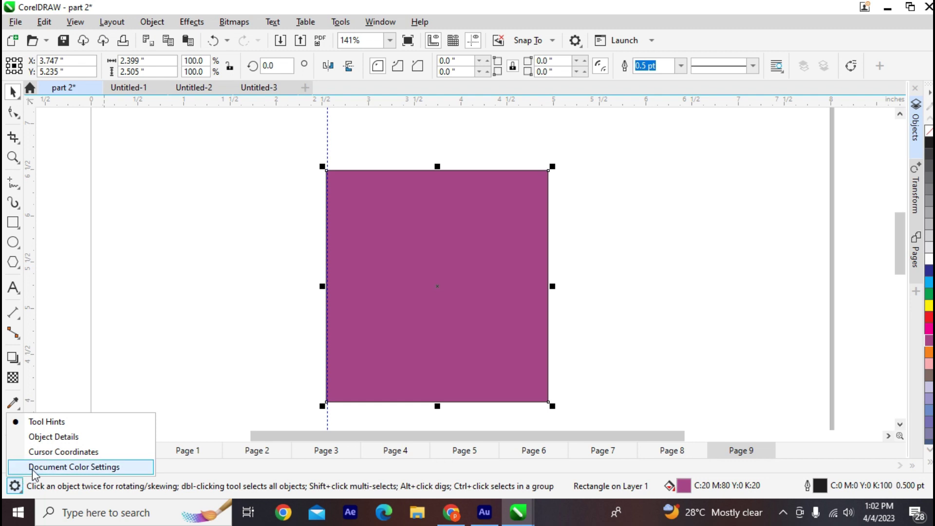
{"action": "left_click", "coordinate": [58, 466]}
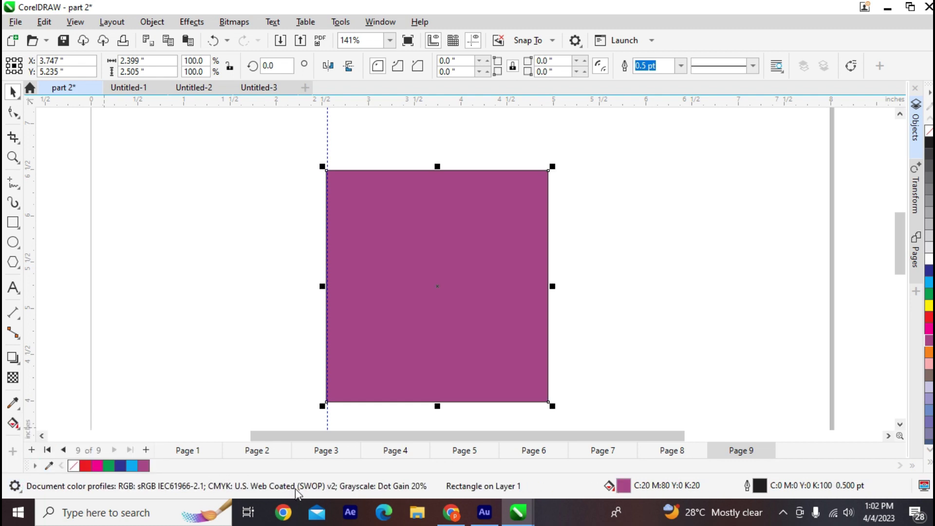
{"action": "left_click", "coordinate": [15, 485]}
{"action": "left_click", "coordinate": [80, 491]}
{"action": "left_click", "coordinate": [15, 486]}
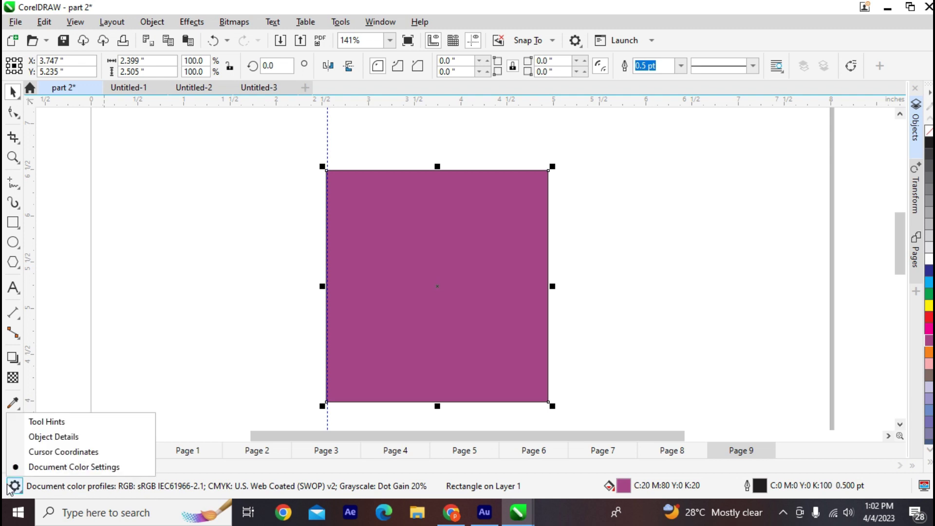
{"action": "left_click", "coordinate": [24, 453]}
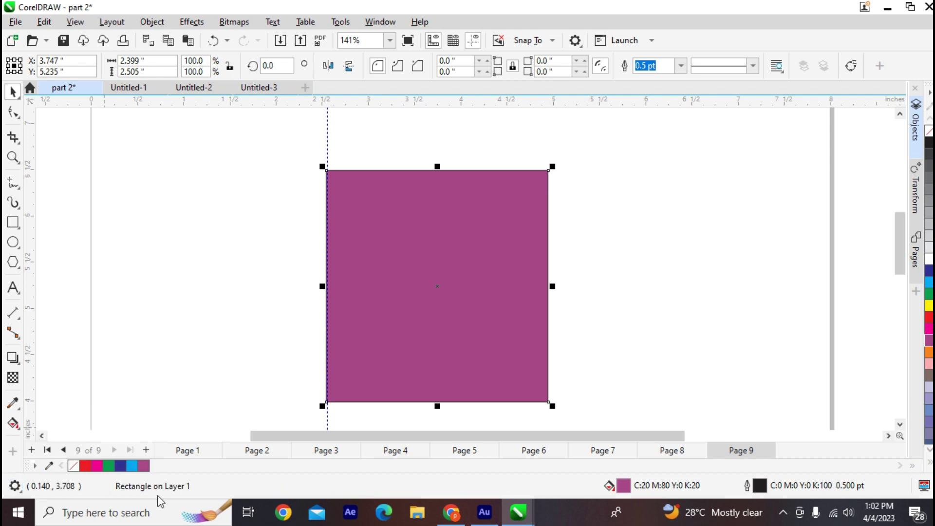
{"action": "left_click", "coordinate": [13, 487]}
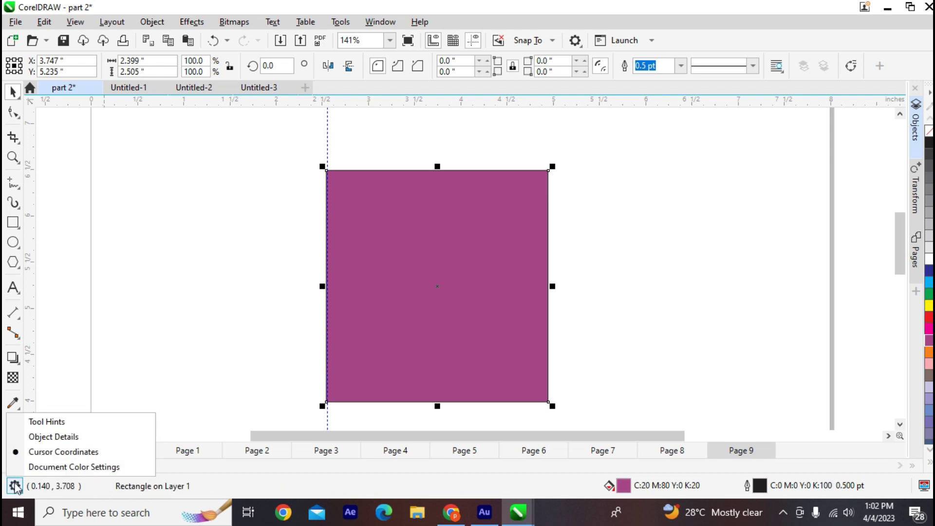
{"action": "left_click", "coordinate": [28, 436]}
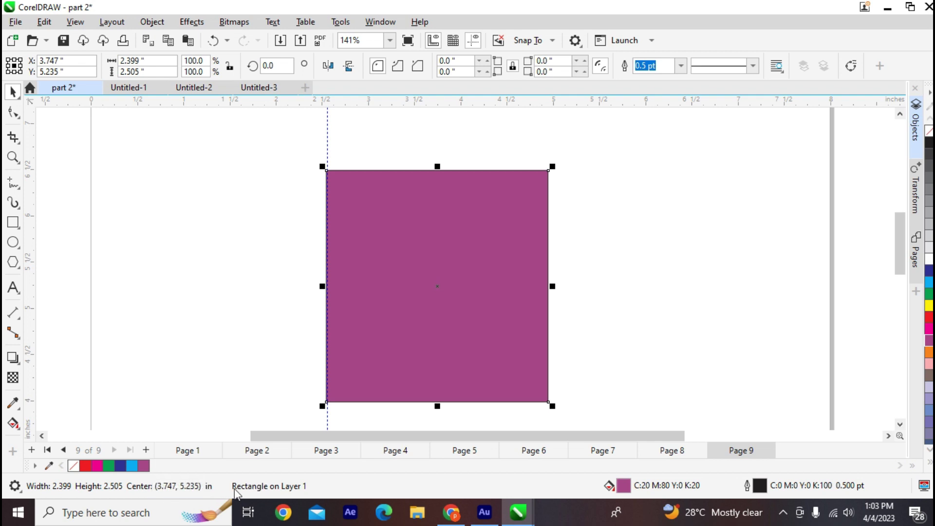
Step: Move the purple rectangle up and right, and enlarge it proportionally from its lower-left corner to about 2.77 by 2.89 inches
{"action": "left_click_drag", "start_coordinate": [420, 289], "coordinate": [487, 278]}
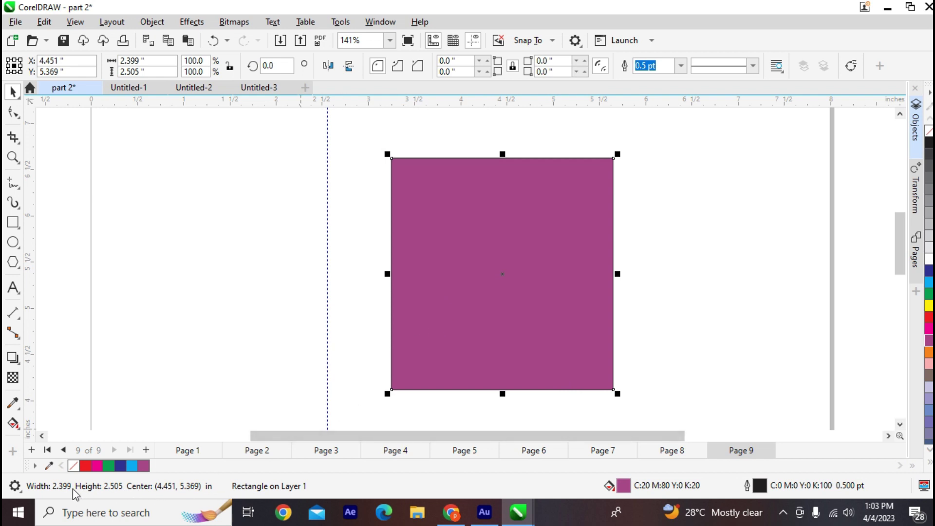
{"action": "left_click_drag", "start_coordinate": [387, 399], "coordinate": [353, 424]}
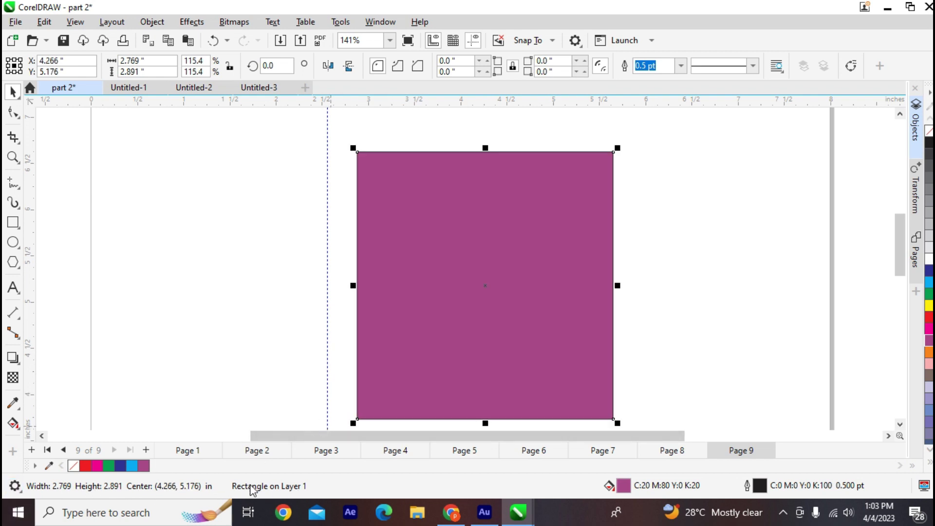
Step: Set the status bar readout to Tool Hints and move the purple rectangle's center to about X 3.86, Y 5.50 inches
{"action": "left_click", "coordinate": [14, 486]}
{"action": "left_click", "coordinate": [46, 423]}
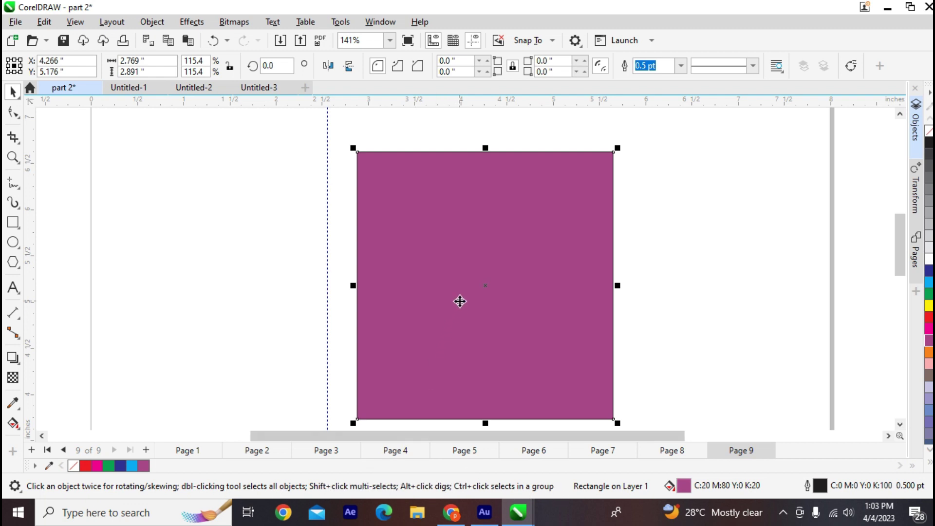
{"action": "left_click_drag", "start_coordinate": [460, 302], "coordinate": [473, 287]}
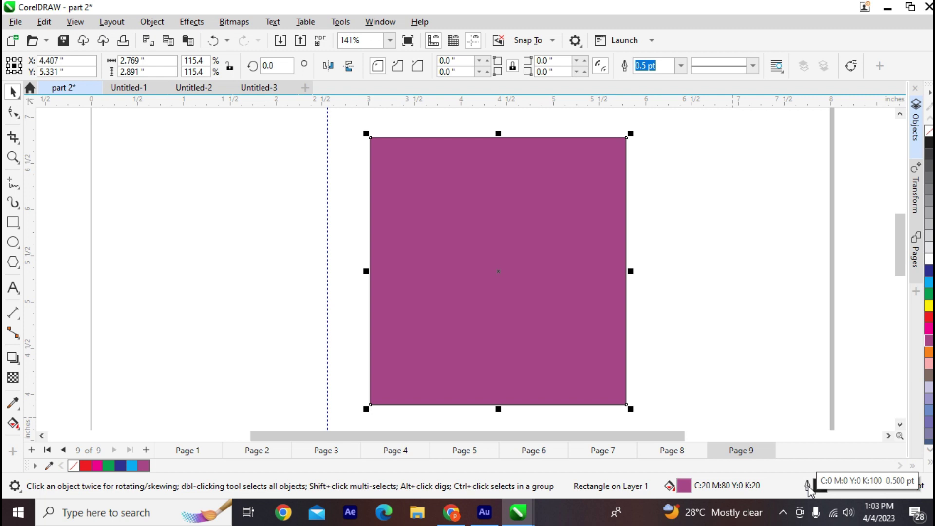
{"action": "left_click_drag", "start_coordinate": [564, 272], "coordinate": [514, 255]}
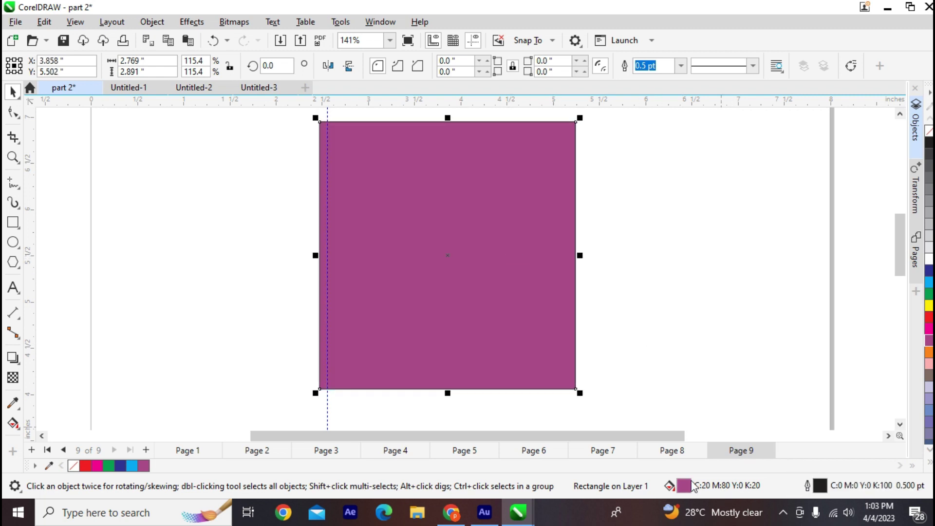
{"action": "scroll", "coordinate": [343, 295], "scroll_direction": "down", "scroll_amount": 1}
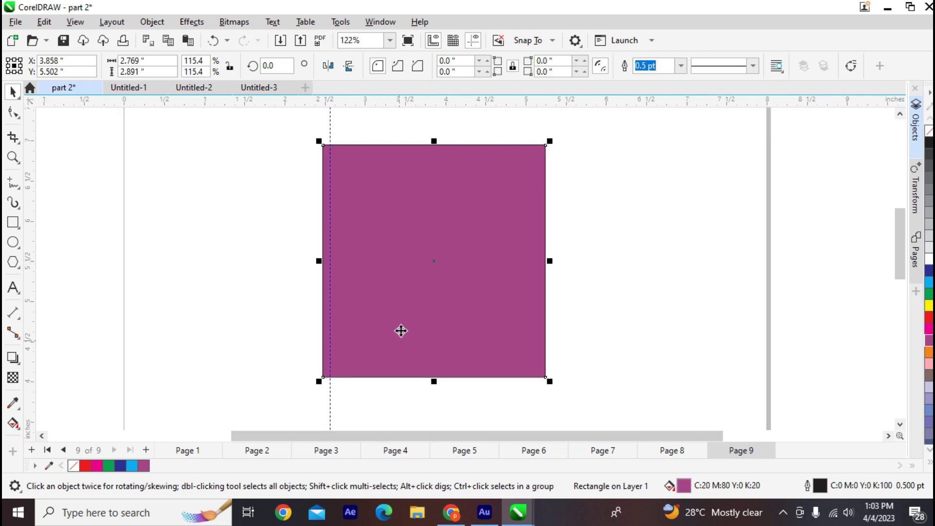